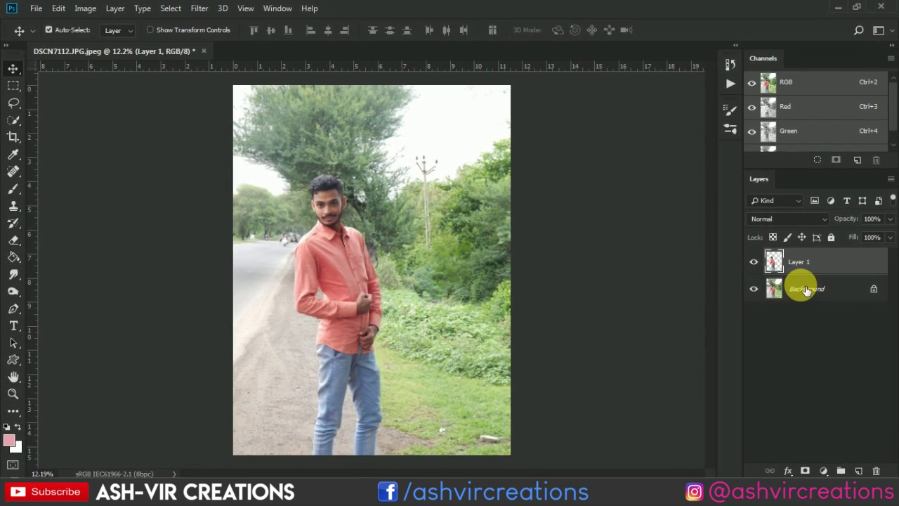
On the Background layer, select the man's torso and arm with Quick Selection in add mode
{"action": "left_click", "coordinate": [806, 291]}
{"action": "left_click", "coordinate": [14, 121]}
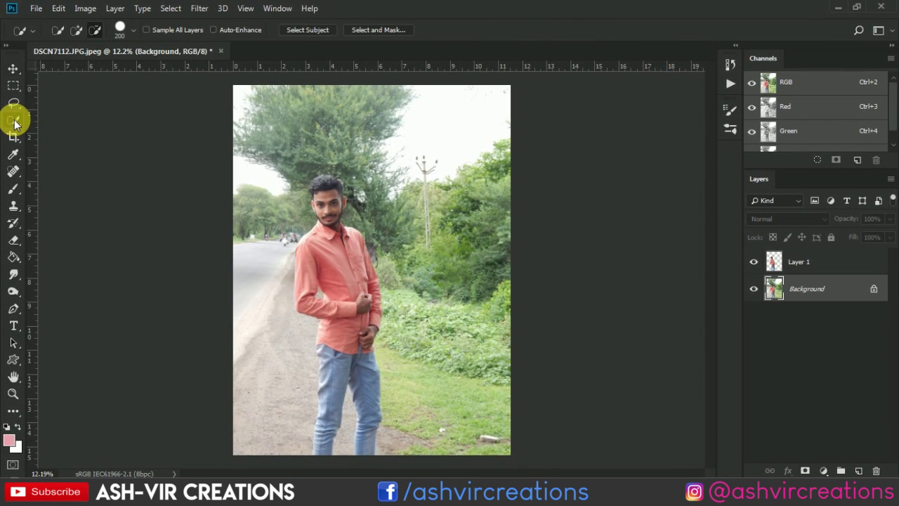
{"action": "left_click", "coordinate": [76, 30]}
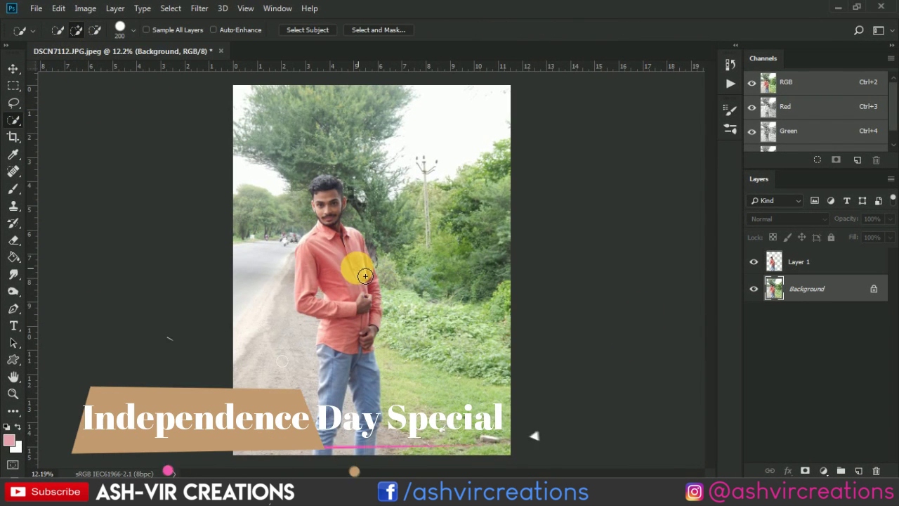
{"action": "left_click_drag", "start_coordinate": [364, 276], "coordinate": [360, 339]}
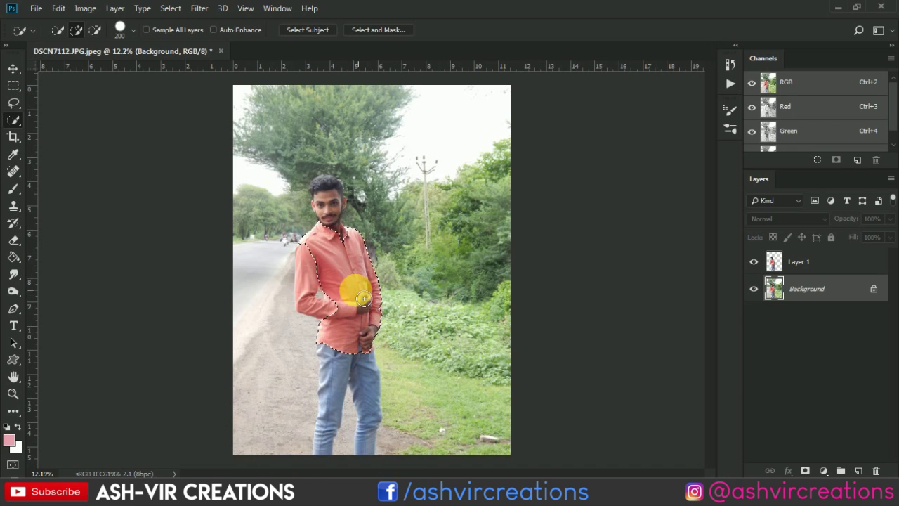
{"action": "mouse_move", "coordinate": [355, 287]}
{"action": "left_mouse_down"}
{"action": "mouse_move", "coordinate": [320, 299]}
{"action": "mouse_move", "coordinate": [341, 360]}
{"action": "mouse_move", "coordinate": [367, 381]}
{"action": "mouse_move", "coordinate": [344, 400]}
{"action": "mouse_move", "coordinate": [337, 447]}
{"action": "mouse_move", "coordinate": [367, 453]}
{"action": "mouse_move", "coordinate": [327, 200]}
{"action": "mouse_move", "coordinate": [340, 227]}
{"action": "left_mouse_up"}
Copy the man to his own layer, hide the Background and delete the extra layer
{"action": "right_click", "coordinate": [341, 257]}
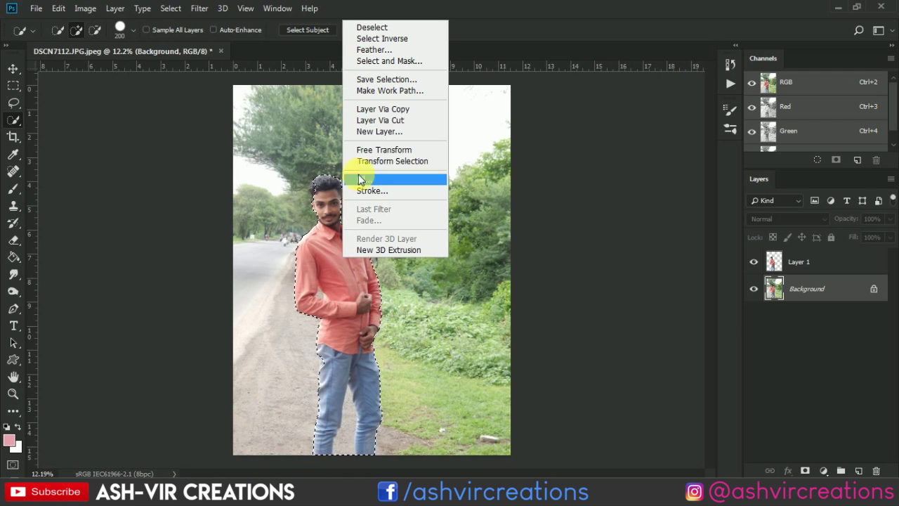
{"action": "left_click", "coordinate": [374, 112]}
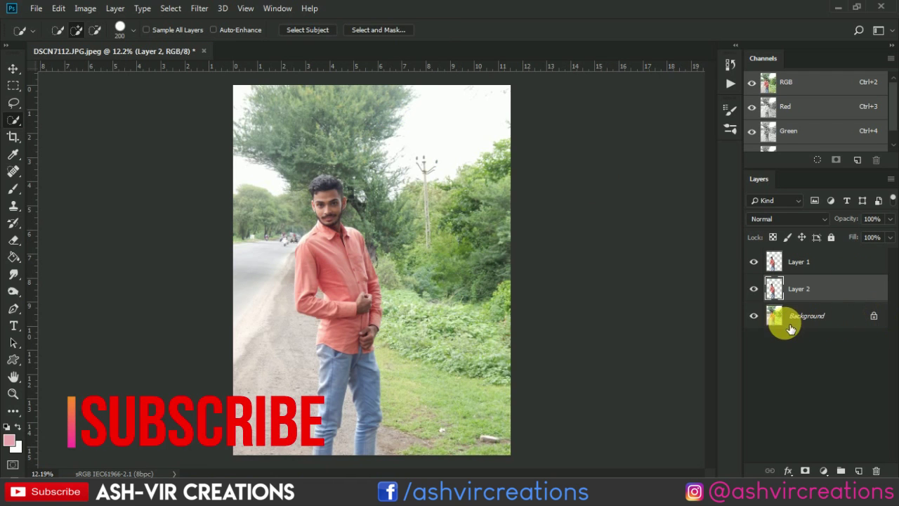
{"action": "left_click", "coordinate": [753, 316]}
{"action": "key", "text": "Delete"}
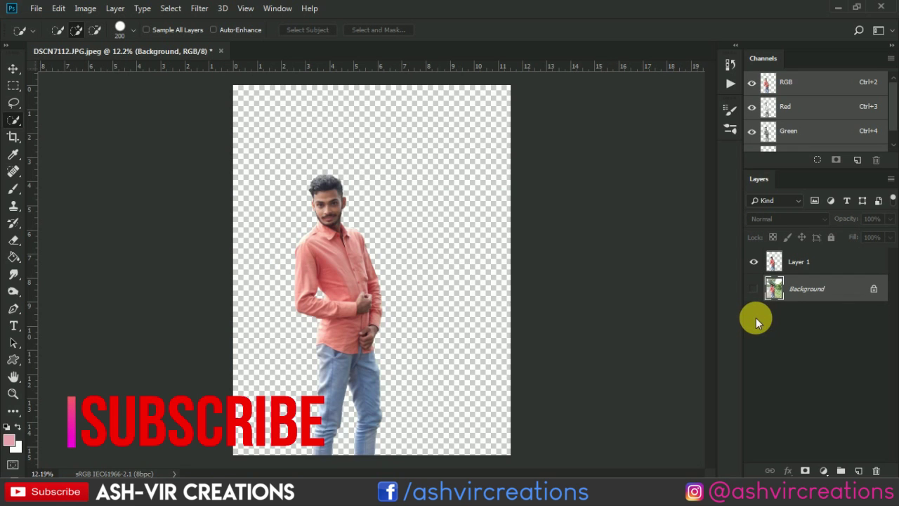
Open the adventure-alps-beautiful-748898 mountain photo from the desktop
{"action": "key", "text": "v"}
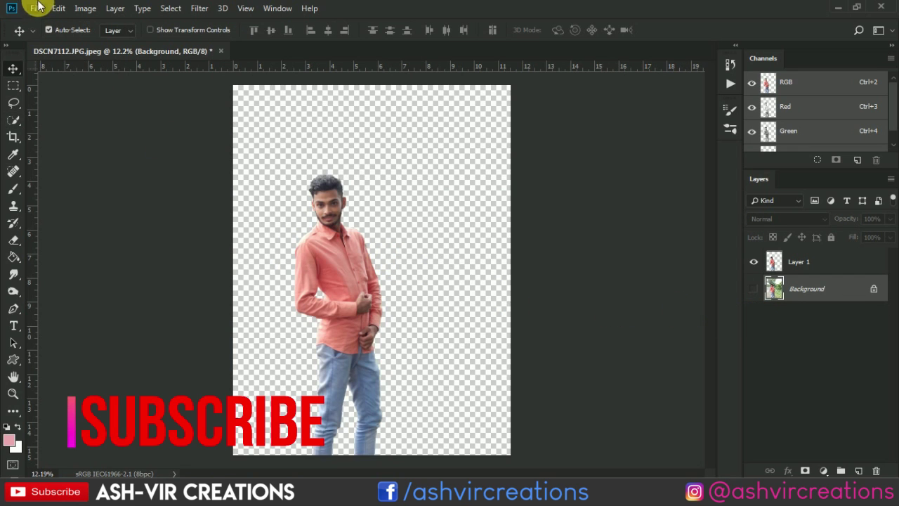
{"action": "left_click", "coordinate": [36, 8]}
{"action": "left_click", "coordinate": [43, 35]}
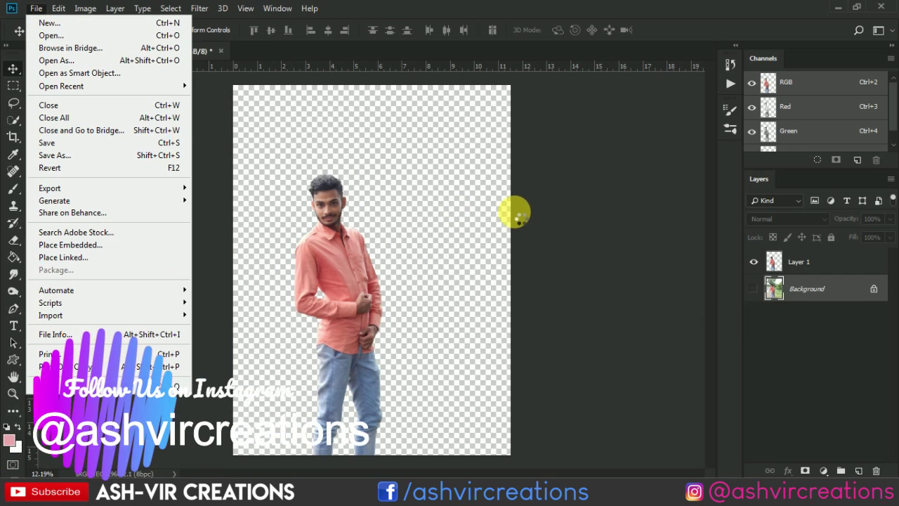
{"action": "scroll", "coordinate": [552, 150], "scroll_direction": "up", "scroll_amount": 1}
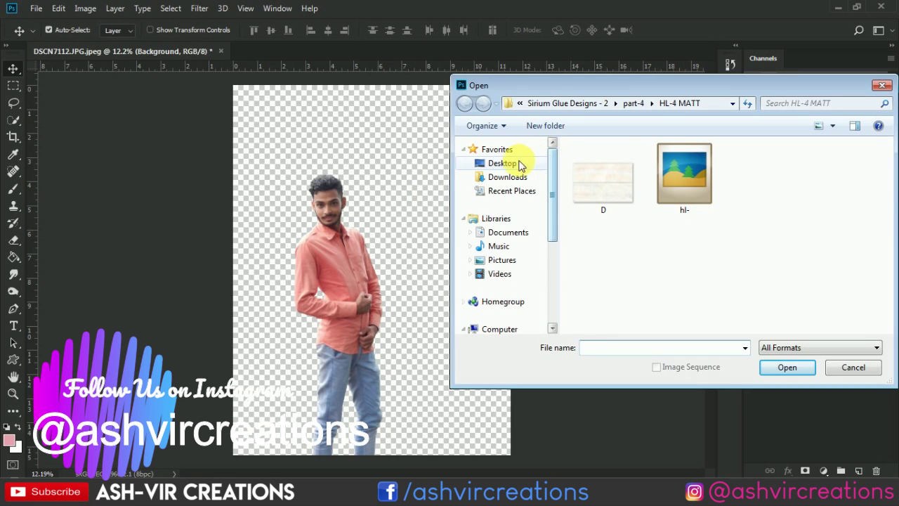
{"action": "left_click", "coordinate": [512, 163]}
{"action": "scroll", "coordinate": [782, 231], "scroll_direction": "down", "scroll_amount": 5}
{"action": "scroll", "coordinate": [782, 231], "scroll_direction": "down", "scroll_amount": 3}
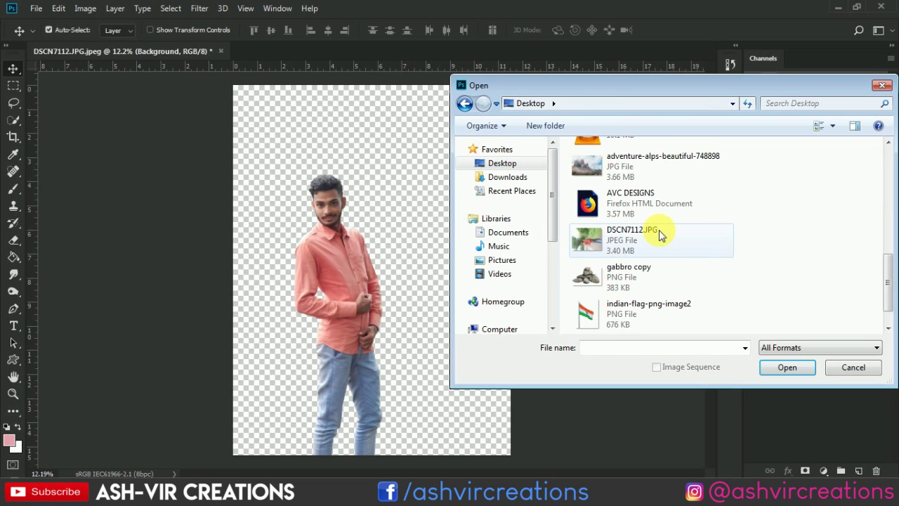
{"action": "scroll", "coordinate": [661, 235], "scroll_direction": "down", "scroll_amount": 1}
{"action": "scroll", "coordinate": [660, 235], "scroll_direction": "up", "scroll_amount": 1}
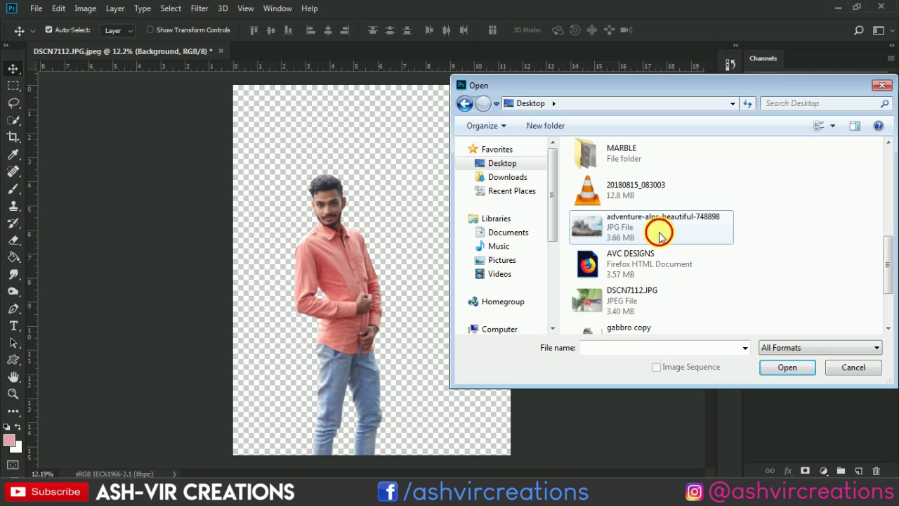
{"action": "double_click", "coordinate": [660, 235]}
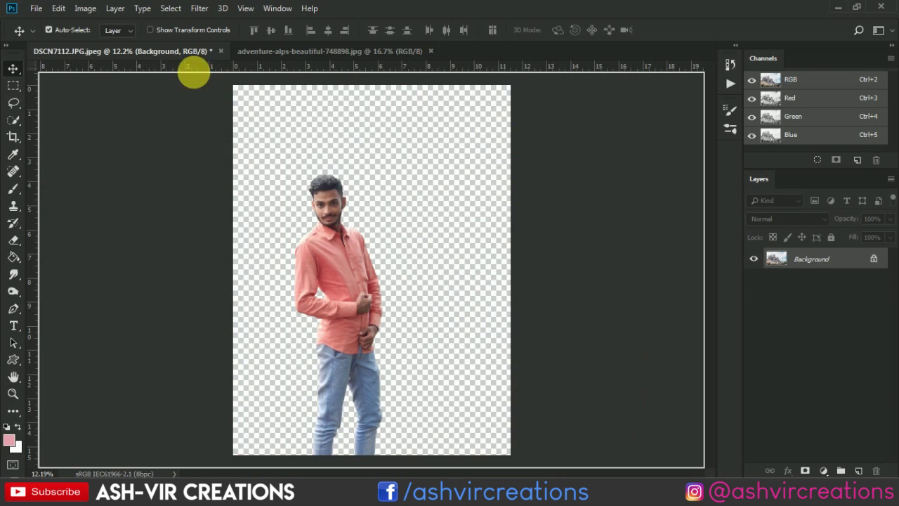
Move the alps photo into the man's document and free-transform it to fill the canvas
{"action": "left_click_drag", "start_coordinate": [183, 51], "coordinate": [260, 162]}
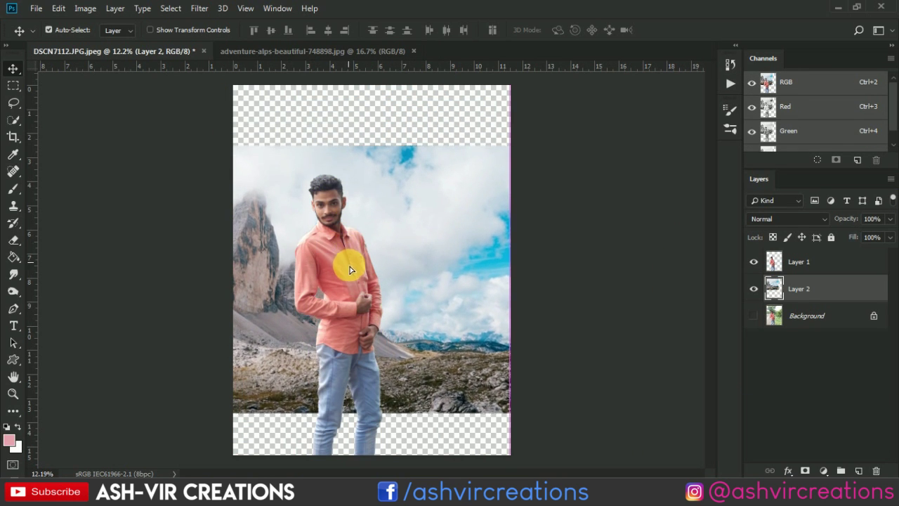
{"action": "left_click", "coordinate": [59, 8]}
{"action": "left_click", "coordinate": [138, 281]}
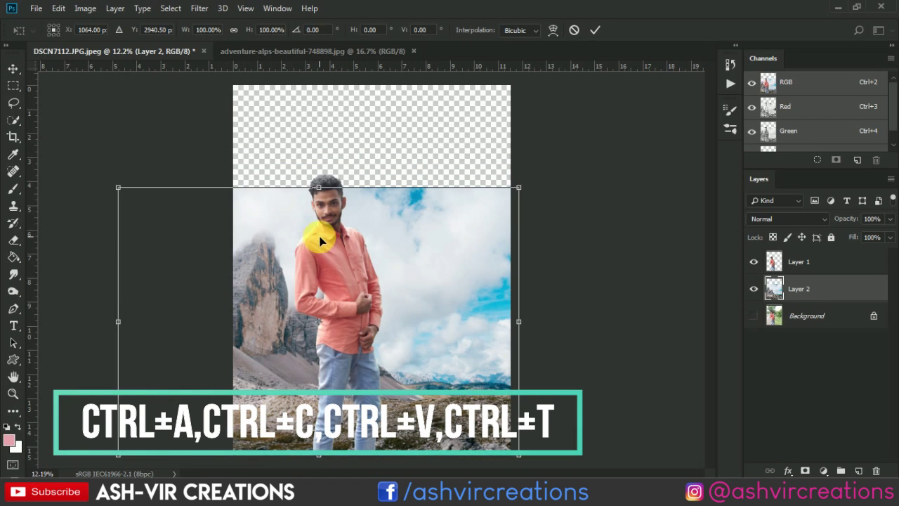
{"action": "mouse_move", "coordinate": [164, 201]}
{"action": "left_mouse_down"}
{"action": "mouse_move", "coordinate": [130, 180]}
{"action": "mouse_move", "coordinate": [50, 92]}
{"action": "left_mouse_up"}
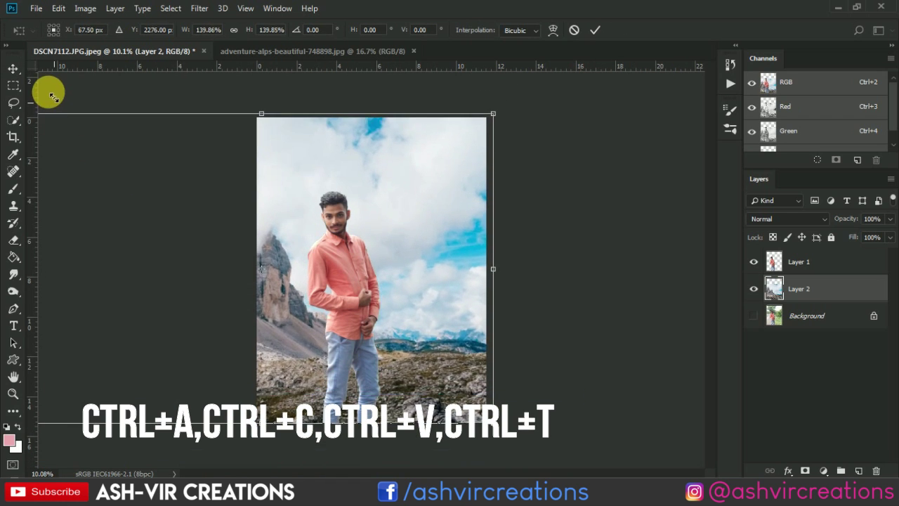
{"action": "scroll", "coordinate": [399, 201], "scroll_direction": "down", "scroll_amount": 3}
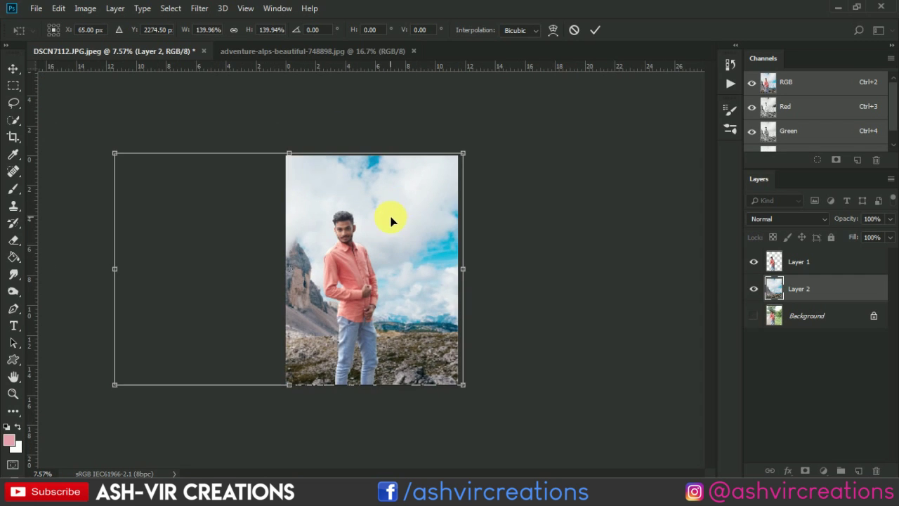
{"action": "mouse_move", "coordinate": [389, 217]}
{"action": "left_mouse_down"}
{"action": "mouse_move", "coordinate": [473, 199]}
{"action": "mouse_move", "coordinate": [494, 220]}
{"action": "mouse_move", "coordinate": [475, 220]}
{"action": "left_mouse_up"}
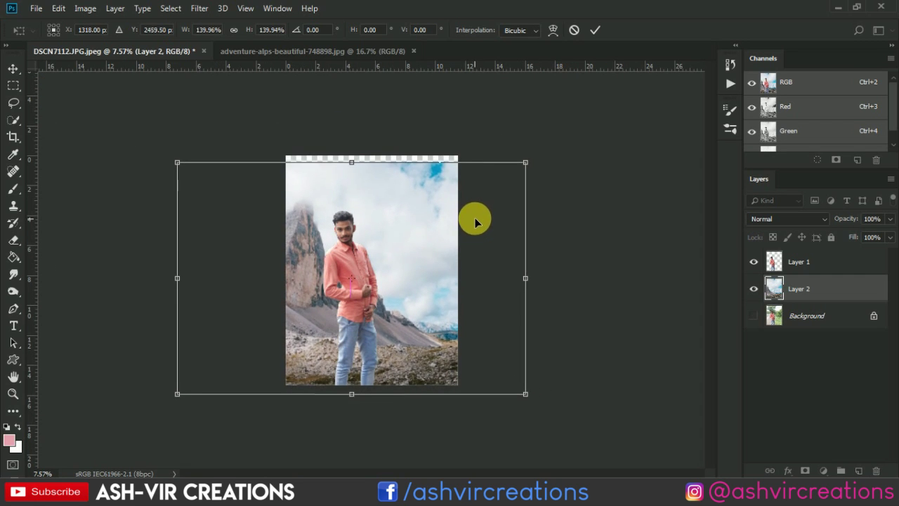
{"action": "key", "text": "Return"}
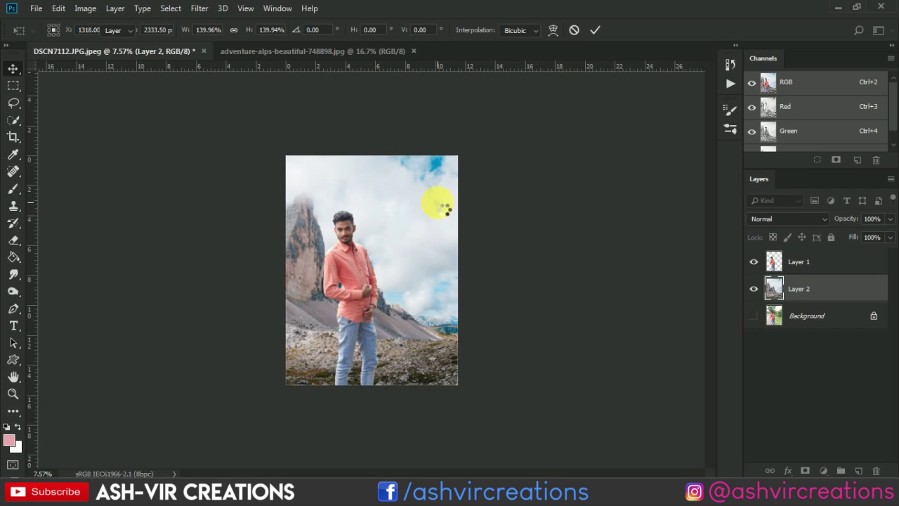
{"action": "key", "text": "ctrl+0"}
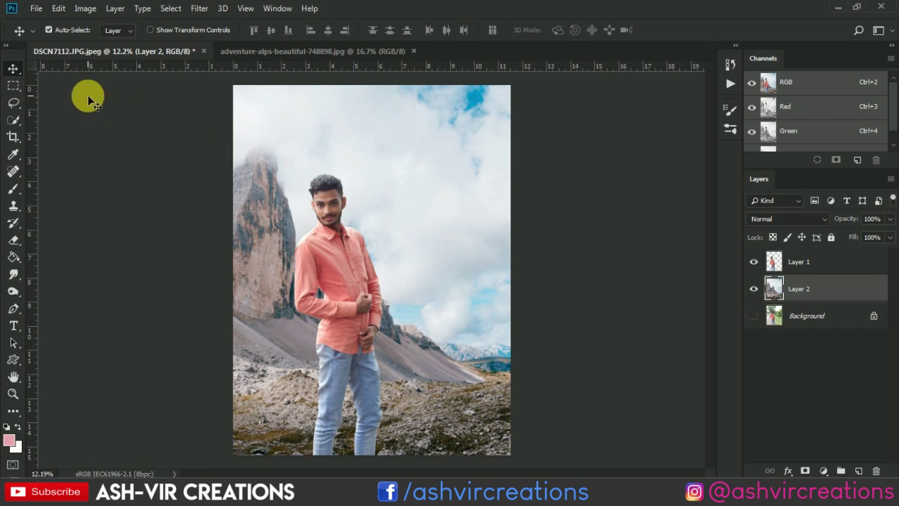
Open the Indian flag image, bring it into the composite and make it the top layer
{"action": "left_click", "coordinate": [35, 9]}
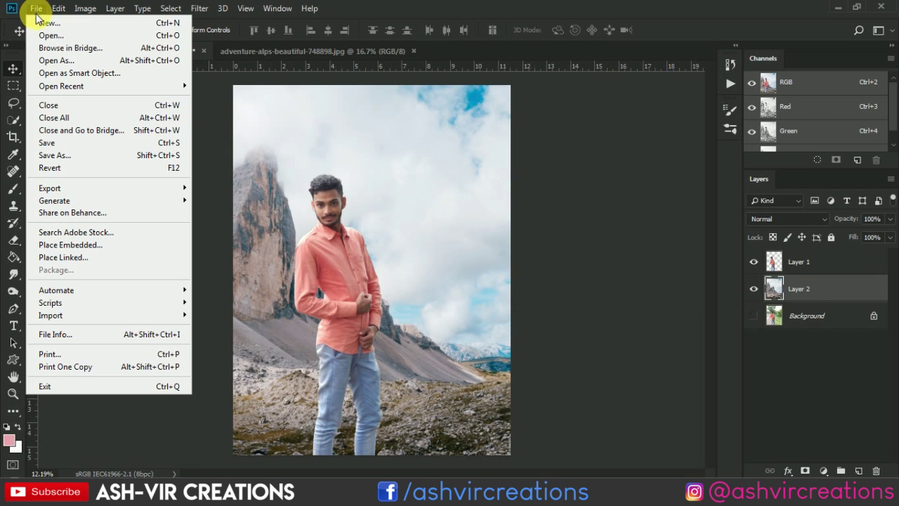
{"action": "left_click", "coordinate": [39, 33]}
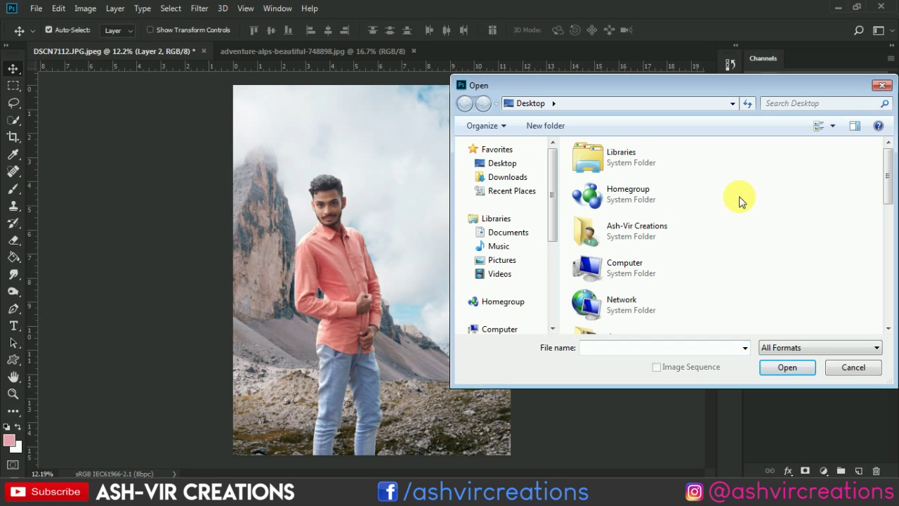
{"action": "scroll", "coordinate": [735, 201], "scroll_direction": "down", "scroll_amount": 5}
{"action": "double_click", "coordinate": [592, 277]}
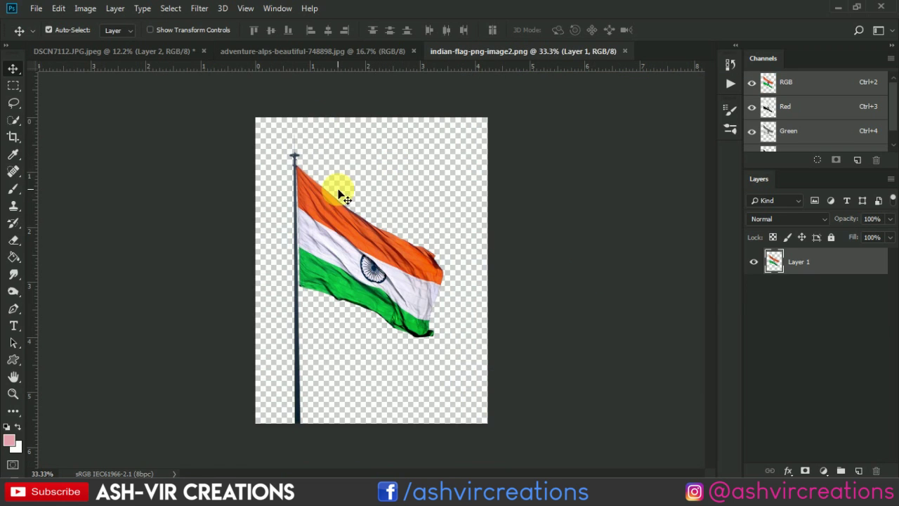
{"action": "mouse_move", "coordinate": [337, 190]}
{"action": "left_mouse_down"}
{"action": "mouse_move", "coordinate": [196, 54]}
{"action": "mouse_move", "coordinate": [327, 179]}
{"action": "mouse_move", "coordinate": [429, 176]}
{"action": "left_mouse_up"}
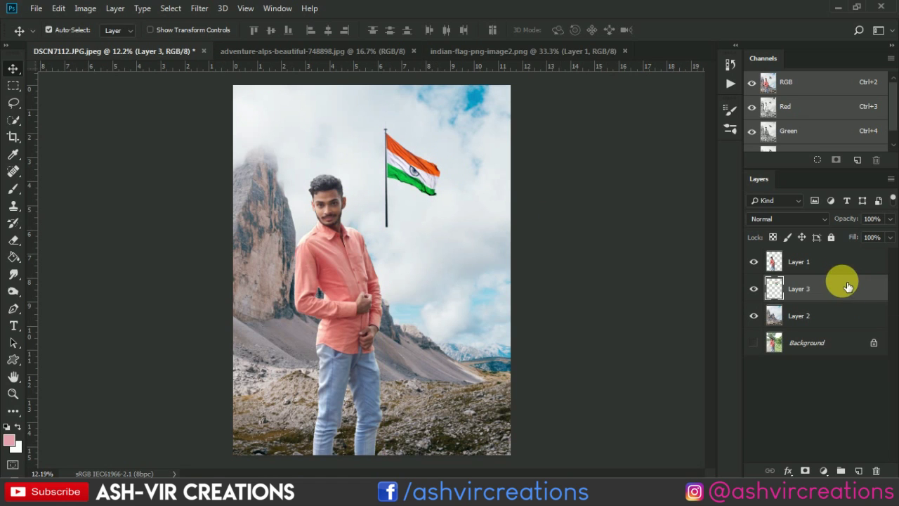
{"action": "left_click_drag", "start_coordinate": [842, 283], "coordinate": [842, 257]}
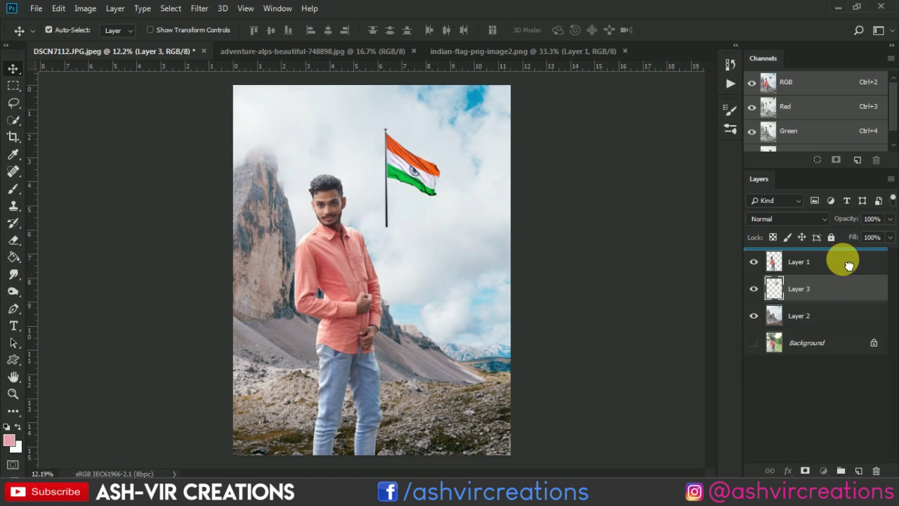
Free-transform the flag larger and position it against the right side of the canvas
{"action": "left_click", "coordinate": [60, 8]}
{"action": "left_click", "coordinate": [110, 281]}
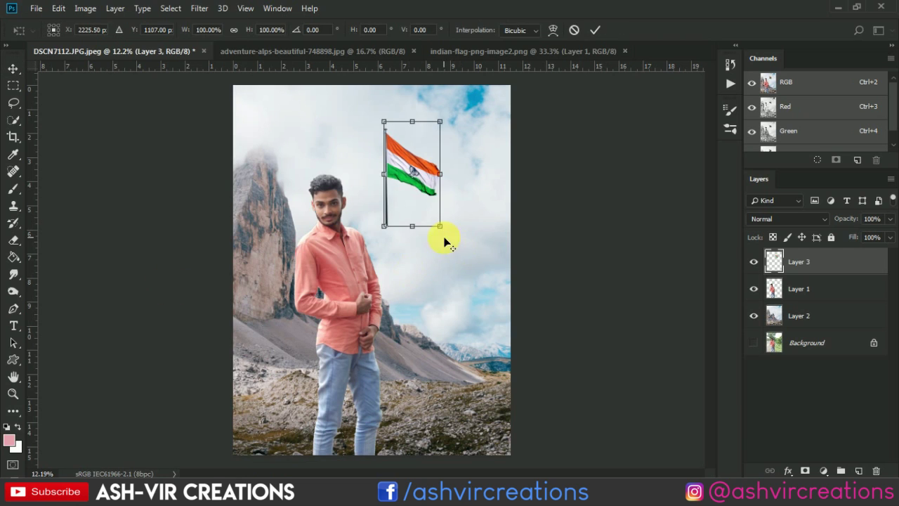
{"action": "mouse_move", "coordinate": [441, 228]}
{"action": "left_mouse_down"}
{"action": "mouse_move", "coordinate": [504, 344]}
{"action": "mouse_move", "coordinate": [482, 319]}
{"action": "left_mouse_up"}
{"action": "left_click_drag", "start_coordinate": [421, 236], "coordinate": [455, 205]}
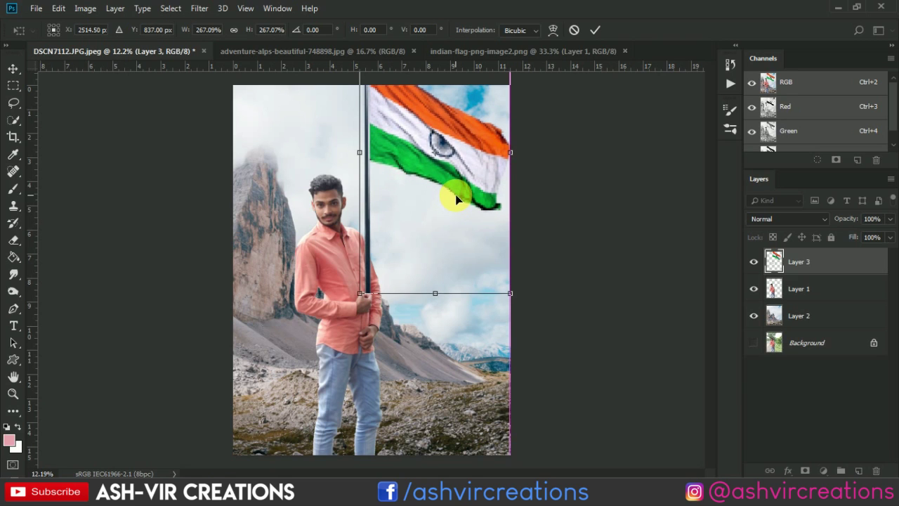
{"action": "left_click_drag", "start_coordinate": [455, 204], "coordinate": [455, 211]}
{"action": "key", "text": "Return"}
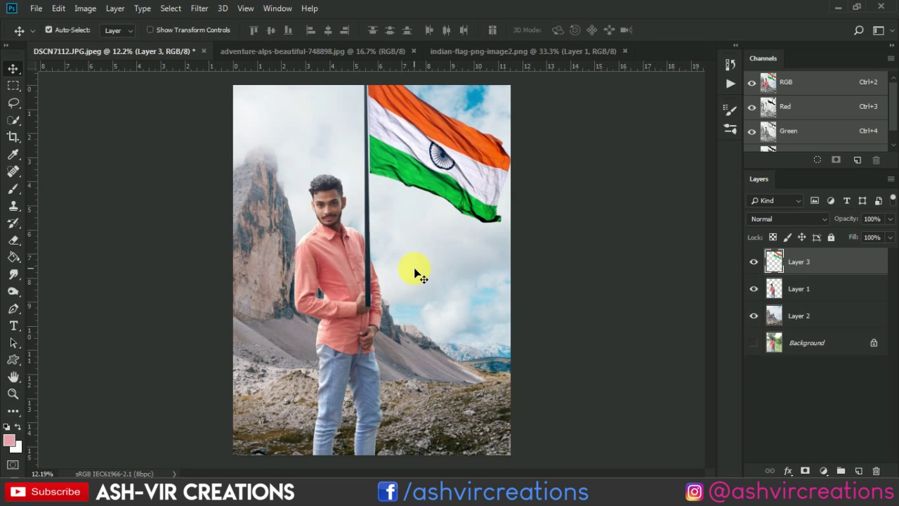
Move the flag and pole down past the man's hand
{"action": "scroll", "coordinate": [415, 273], "scroll_direction": "down", "scroll_amount": 1}
{"action": "scroll", "coordinate": [382, 255], "scroll_direction": "up", "scroll_amount": 1}
{"action": "scroll", "coordinate": [380, 249], "scroll_direction": "up", "scroll_amount": 5}
{"action": "scroll", "coordinate": [361, 284], "scroll_direction": "up", "scroll_amount": 4}
{"action": "scroll", "coordinate": [361, 287], "scroll_direction": "up", "scroll_amount": 1}
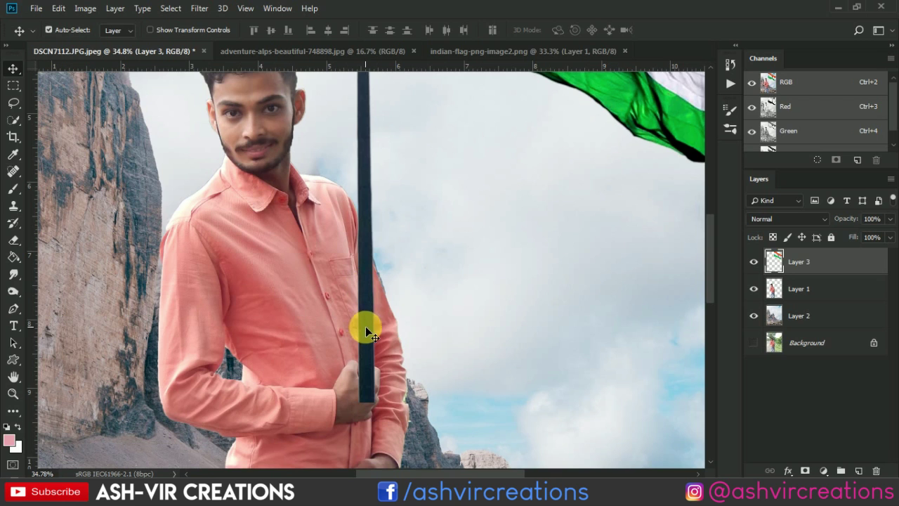
{"action": "left_click_drag", "start_coordinate": [362, 284], "coordinate": [364, 392]}
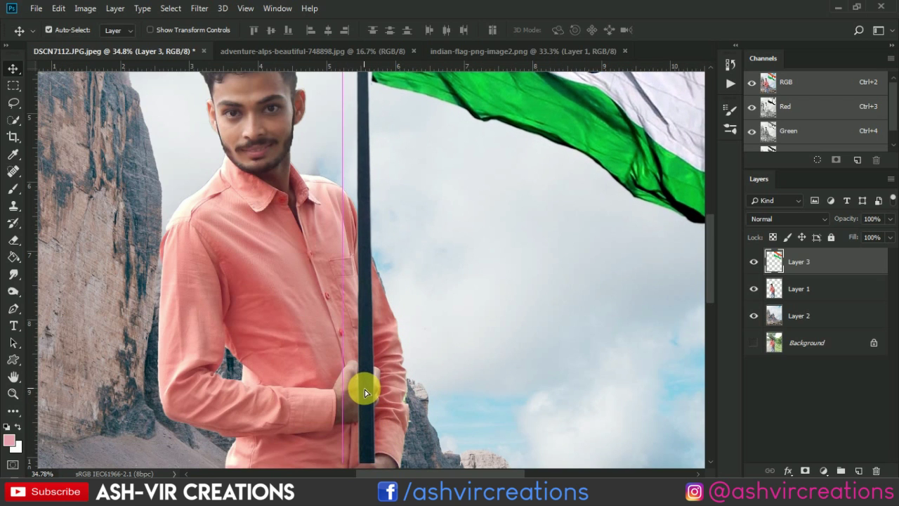
{"action": "scroll", "coordinate": [365, 389], "scroll_direction": "down", "scroll_amount": 5}
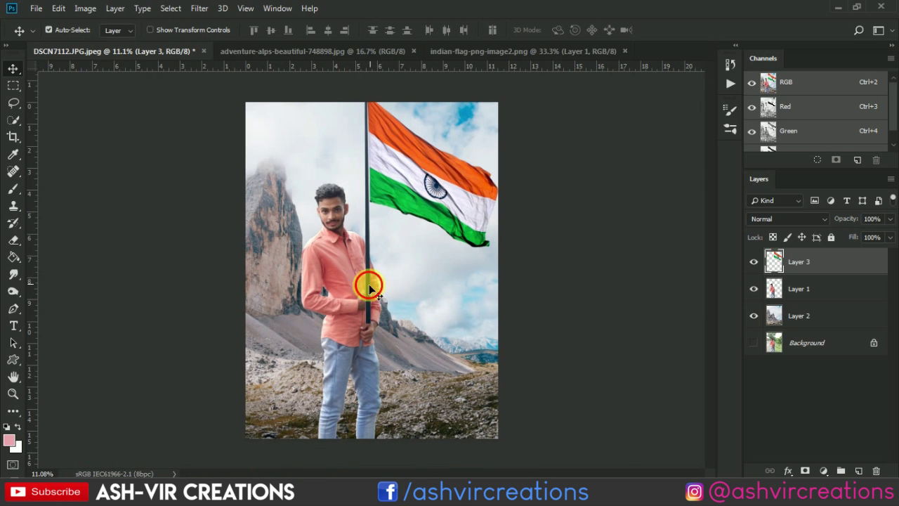
Fine-tune the pole slightly left so it runs through the man's grip
{"action": "left_click_drag", "start_coordinate": [370, 288], "coordinate": [361, 293]}
{"action": "scroll", "coordinate": [361, 293], "scroll_direction": "up", "scroll_amount": 2}
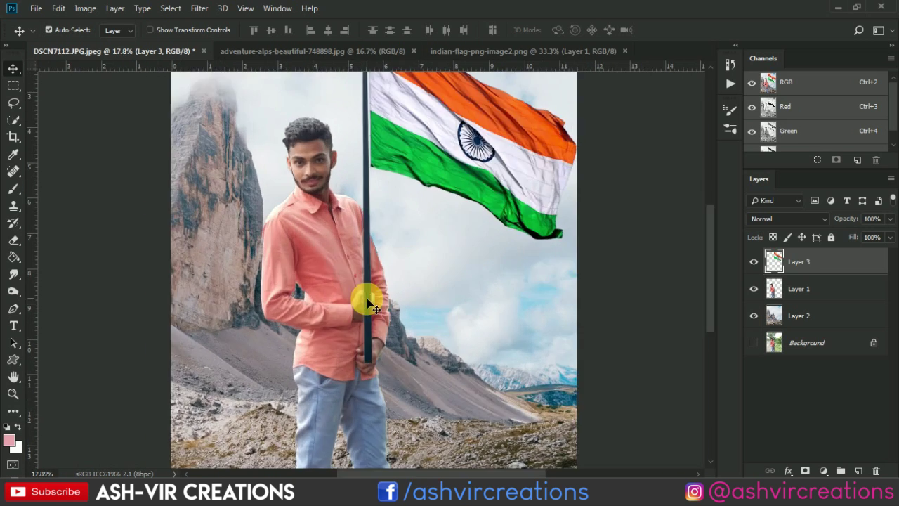
{"action": "scroll", "coordinate": [369, 330], "scroll_direction": "up", "scroll_amount": 2}
{"action": "scroll", "coordinate": [372, 353], "scroll_direction": "up", "scroll_amount": 2}
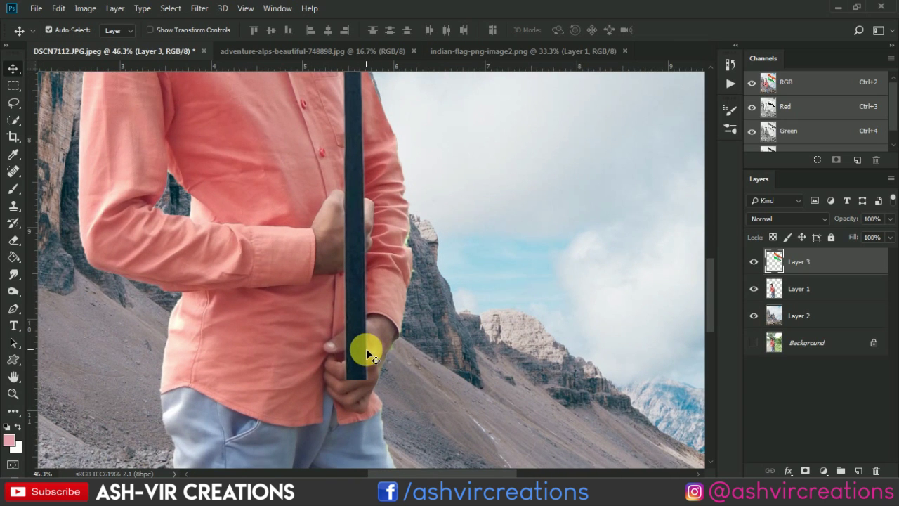
{"action": "mouse_move", "coordinate": [372, 351]}
{"action": "left_mouse_down"}
{"action": "mouse_move", "coordinate": [353, 346]}
{"action": "mouse_move", "coordinate": [355, 360]}
{"action": "left_mouse_up"}
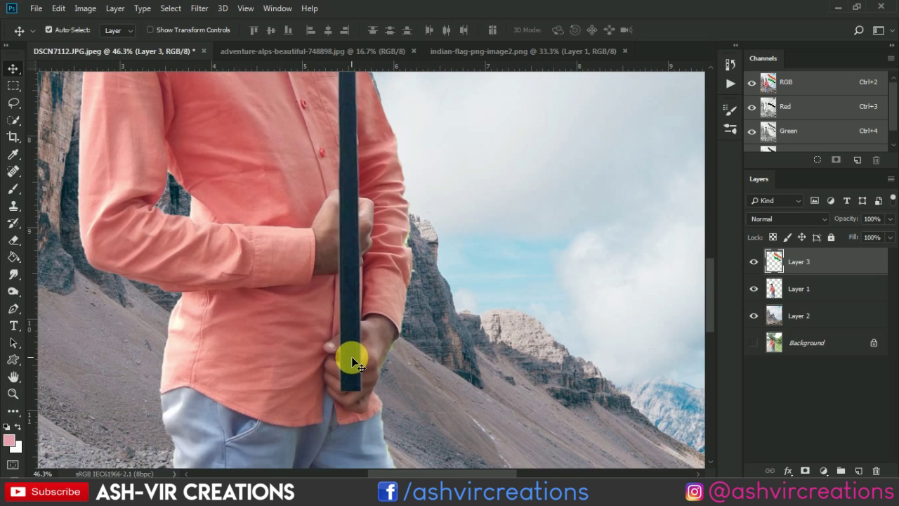
{"action": "scroll", "coordinate": [354, 363], "scroll_direction": "down", "scroll_amount": 4}
{"action": "scroll", "coordinate": [361, 356], "scroll_direction": "down", "scroll_amount": 3}
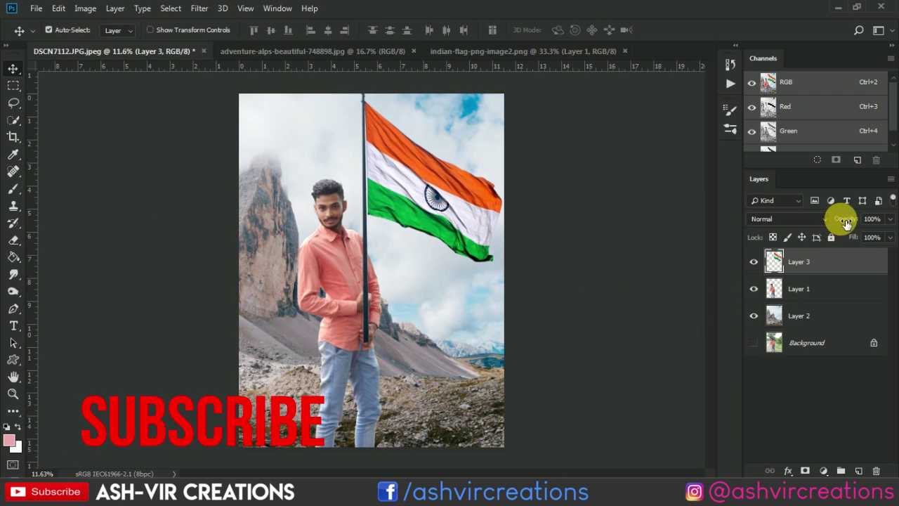
Add a layer mask to the flag layer and lower its opacity to see the hand
{"action": "left_click", "coordinate": [805, 471]}
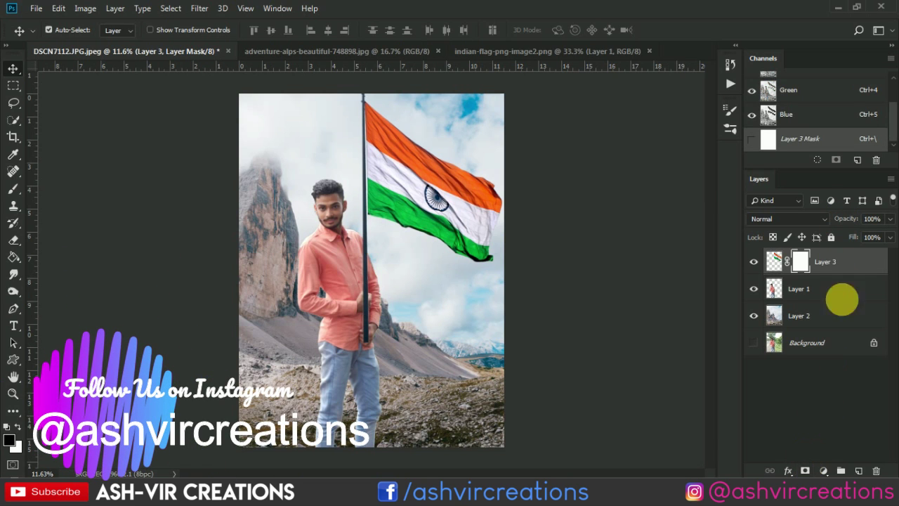
{"action": "left_click_drag", "start_coordinate": [854, 222], "coordinate": [800, 221]}
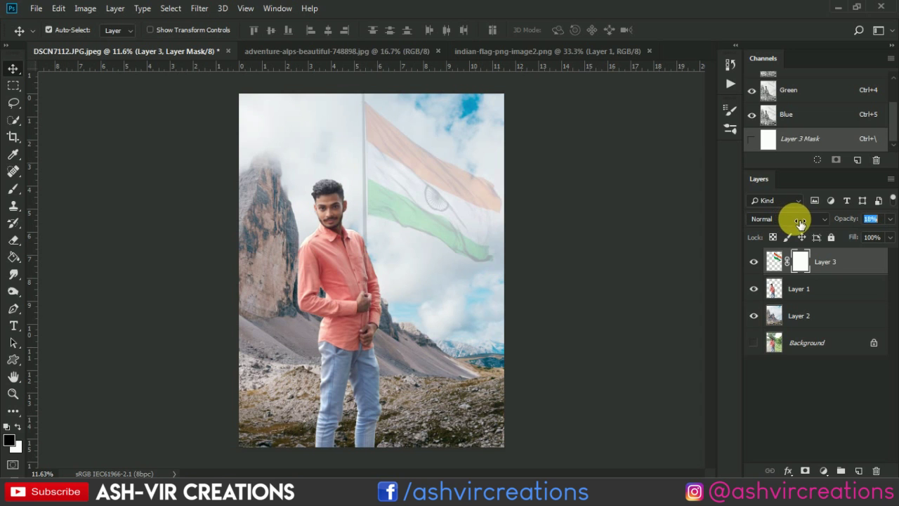
{"action": "scroll", "coordinate": [363, 316], "scroll_direction": "up", "scroll_amount": 3}
{"action": "scroll", "coordinate": [362, 316], "scroll_direction": "up", "scroll_amount": 4}
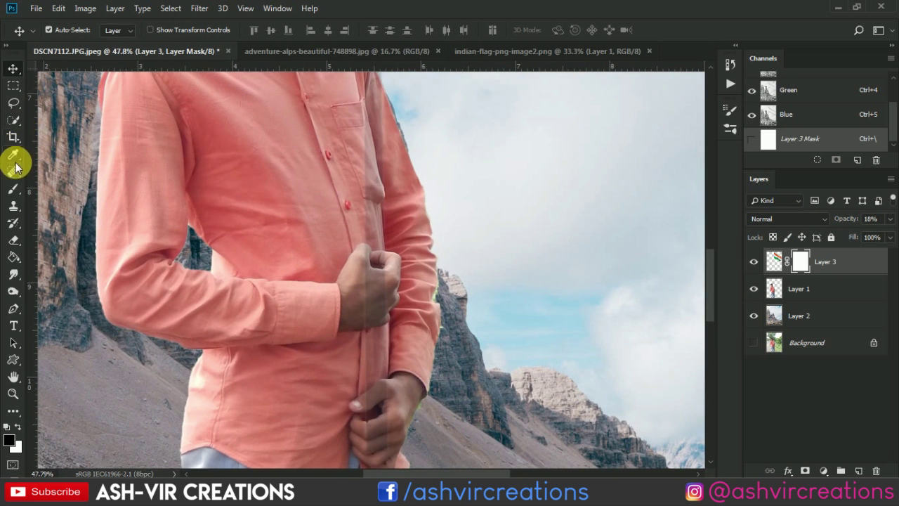
Choose a small soft round brush for the mask
{"action": "left_click", "coordinate": [13, 188]}
{"action": "scroll", "coordinate": [359, 296], "scroll_direction": "up", "scroll_amount": 1}
{"action": "scroll", "coordinate": [358, 297], "scroll_direction": "up", "scroll_amount": 2}
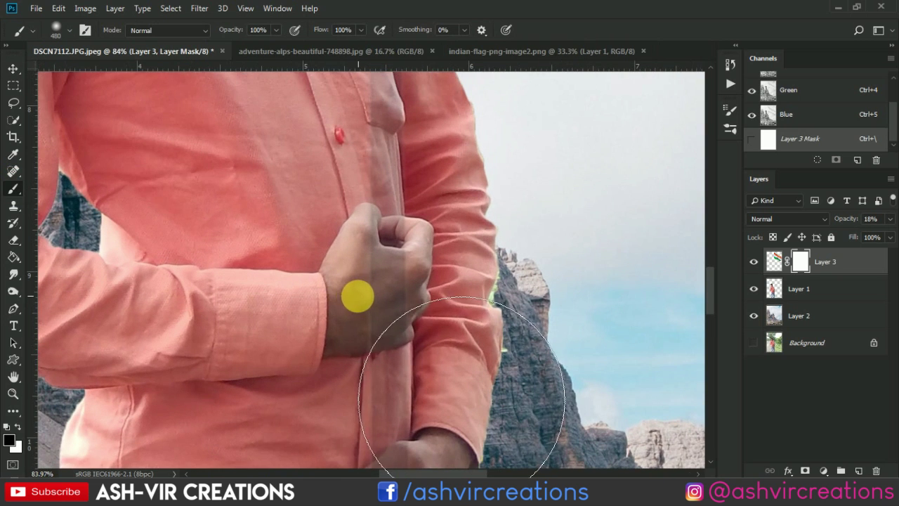
{"action": "key", "text": "bracketleft"}
{"action": "key", "text": "bracketleft"}
{"action": "key", "text": "bracketleft"}
{"action": "scroll", "coordinate": [410, 266], "scroll_direction": "up", "scroll_amount": 1}
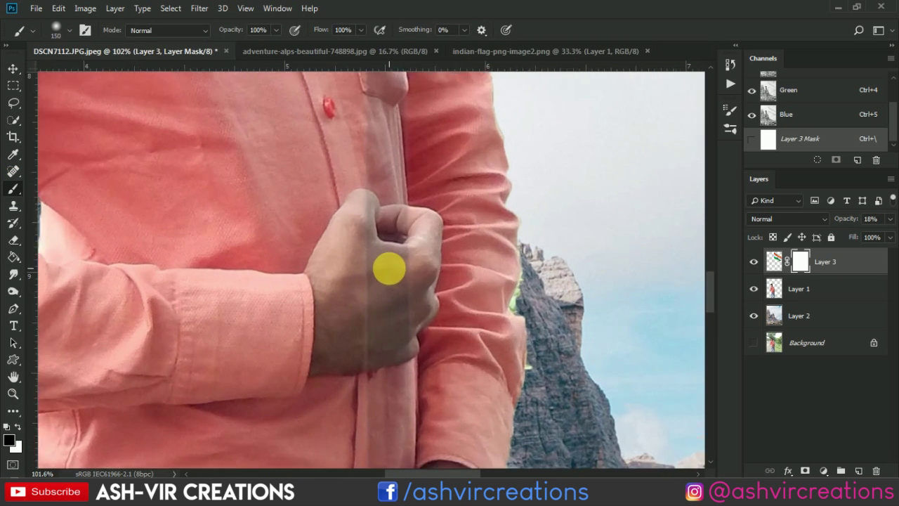
{"action": "right_click", "coordinate": [391, 275]}
{"action": "double_click", "coordinate": [428, 395]}
{"action": "key", "text": "bracketleft"}
{"action": "key", "text": "bracketleft"}
{"action": "key", "text": "bracketleft"}
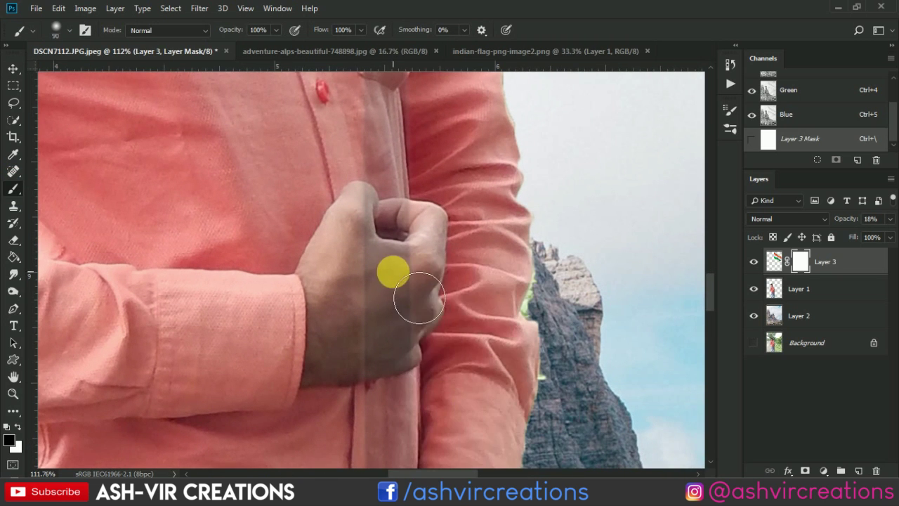
{"action": "scroll", "coordinate": [417, 290], "scroll_direction": "up", "scroll_amount": 2}
{"action": "key", "text": "bracketleft"}
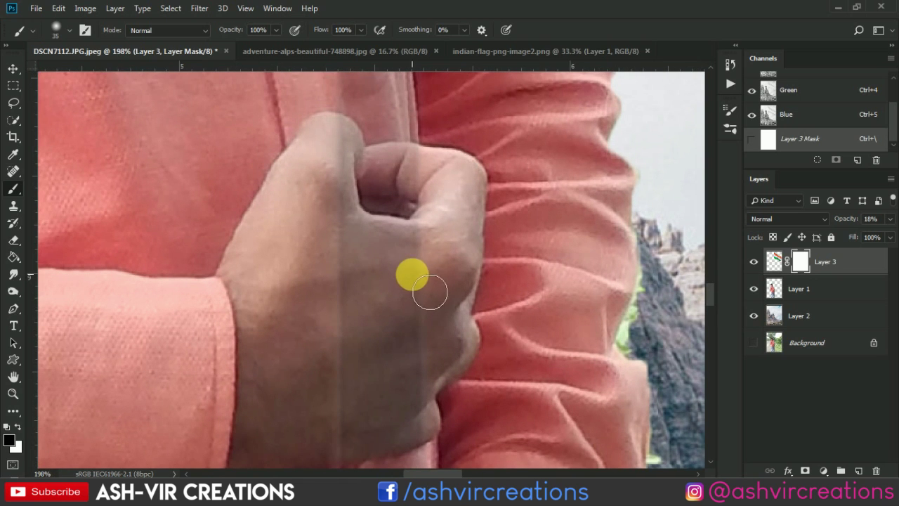
{"action": "key", "text": "bracketleft"}
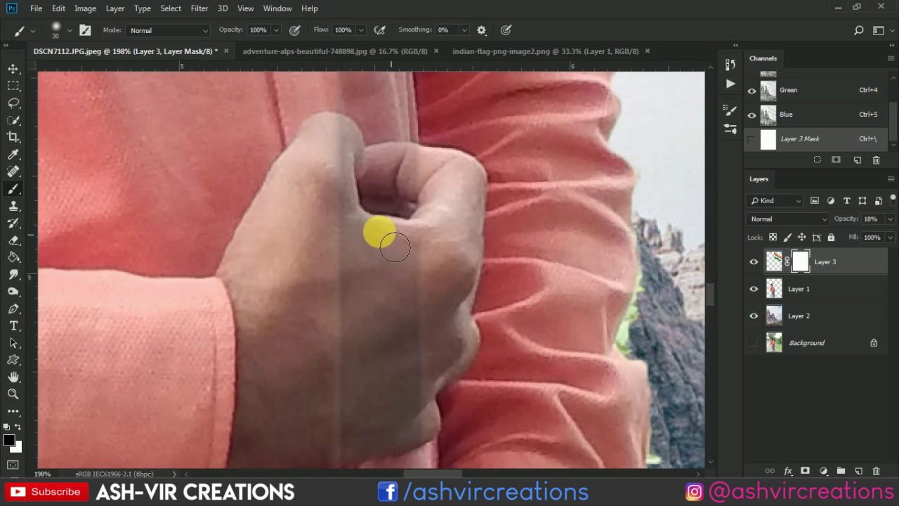
Paint the pole away over the thumb, then restore the flag to 100% opacity
{"action": "mouse_move", "coordinate": [395, 245]}
{"action": "left_mouse_down"}
{"action": "mouse_move", "coordinate": [367, 239]}
{"action": "mouse_move", "coordinate": [343, 209]}
{"action": "mouse_move", "coordinate": [348, 166]}
{"action": "mouse_move", "coordinate": [401, 269]}
{"action": "mouse_move", "coordinate": [344, 175]}
{"action": "mouse_move", "coordinate": [350, 149]}
{"action": "left_mouse_up"}
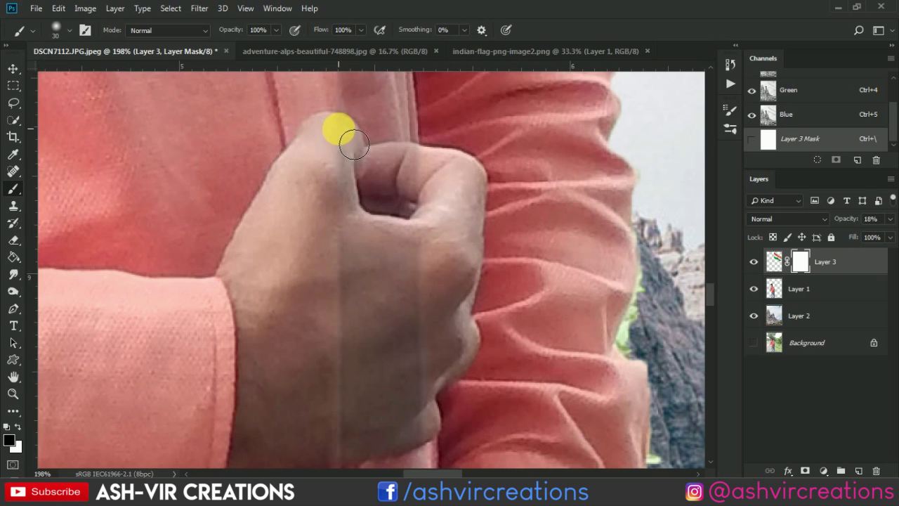
{"action": "mouse_move", "coordinate": [353, 143]}
{"action": "left_mouse_down"}
{"action": "mouse_move", "coordinate": [361, 155]}
{"action": "mouse_move", "coordinate": [344, 233]}
{"action": "mouse_move", "coordinate": [363, 263]}
{"action": "left_mouse_up"}
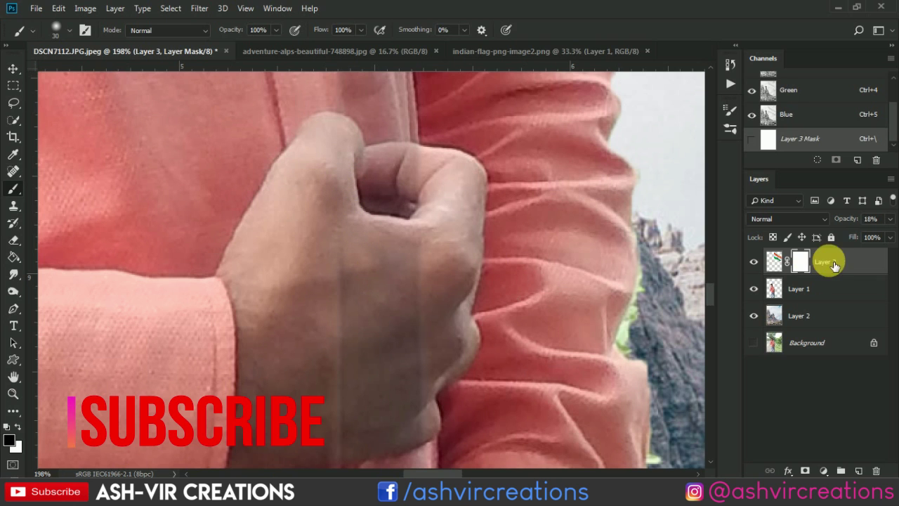
{"action": "left_click_drag", "start_coordinate": [847, 222], "coordinate": [885, 222]}
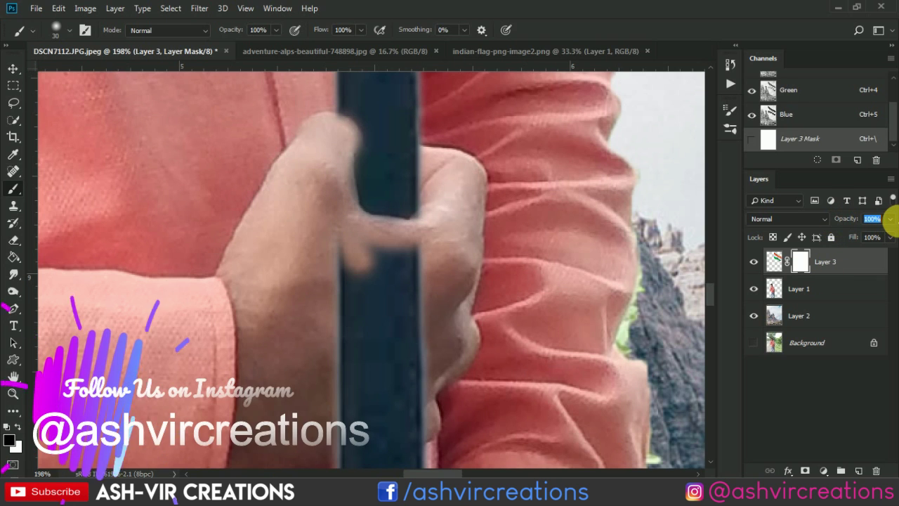
Zoom and pan to the hand gripping the flag pole
{"action": "scroll", "coordinate": [692, 235], "scroll_direction": "down", "scroll_amount": 2}
{"action": "scroll", "coordinate": [692, 235], "scroll_direction": "down", "scroll_amount": 3}
{"action": "scroll", "coordinate": [685, 231], "scroll_direction": "down", "scroll_amount": 2}
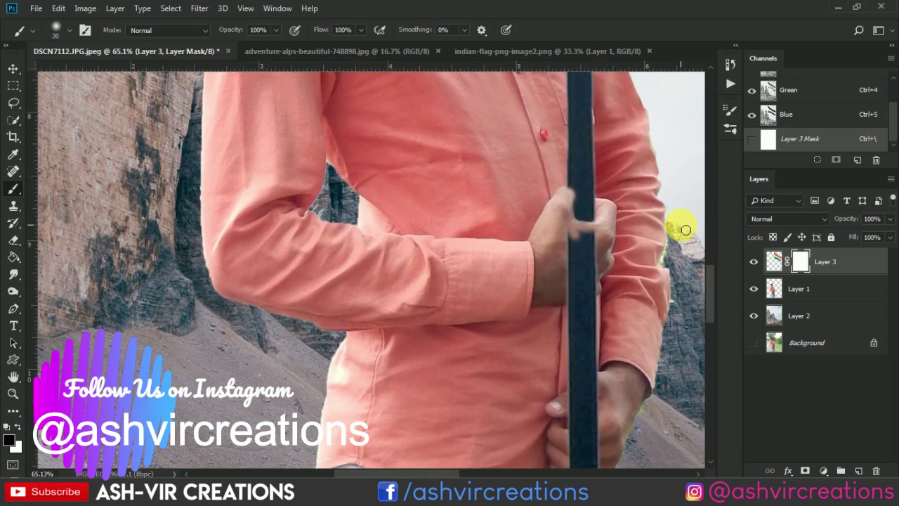
{"action": "scroll", "coordinate": [683, 231], "scroll_direction": "down", "scroll_amount": 1}
{"action": "scroll", "coordinate": [684, 232], "scroll_direction": "up", "scroll_amount": 2}
{"action": "scroll", "coordinate": [588, 201], "scroll_direction": "up", "scroll_amount": 2}
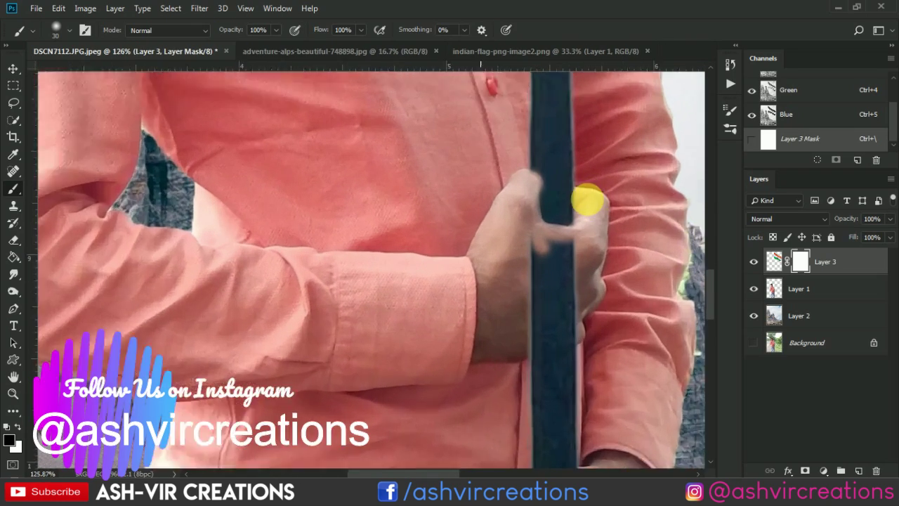
{"action": "scroll", "coordinate": [555, 186], "scroll_direction": "up", "scroll_amount": 1}
{"action": "left_click_drag", "start_coordinate": [538, 188], "coordinate": [499, 350]}
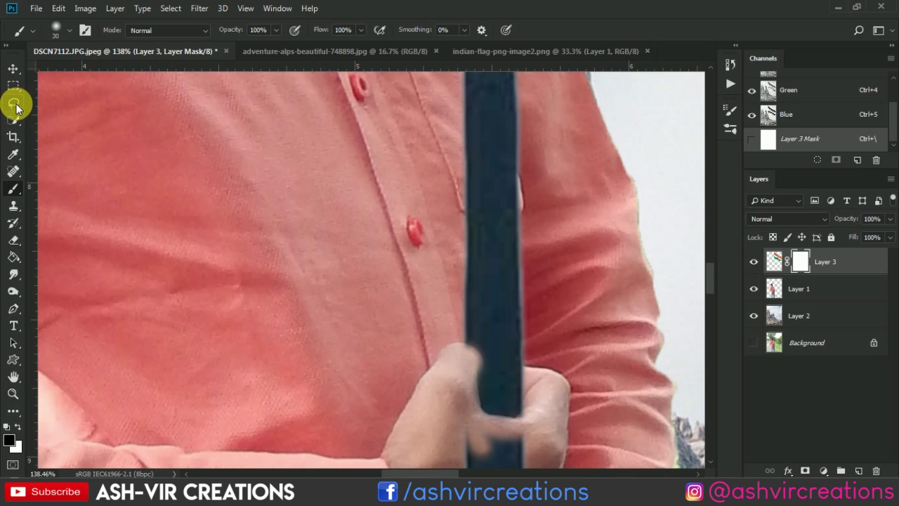
Trace a Pen path along the pole's left edge beside the shirt pocket
{"action": "left_click", "coordinate": [12, 309]}
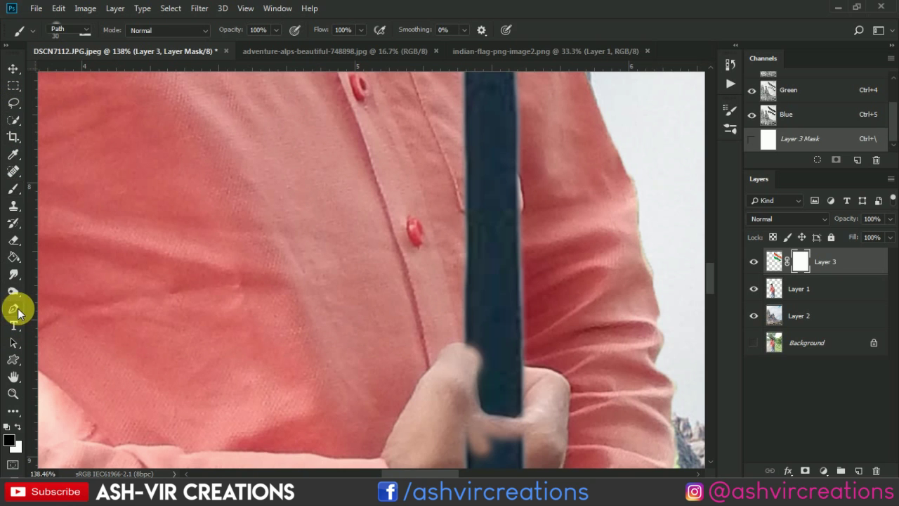
{"action": "scroll", "coordinate": [541, 393], "scroll_direction": "down", "scroll_amount": 3}
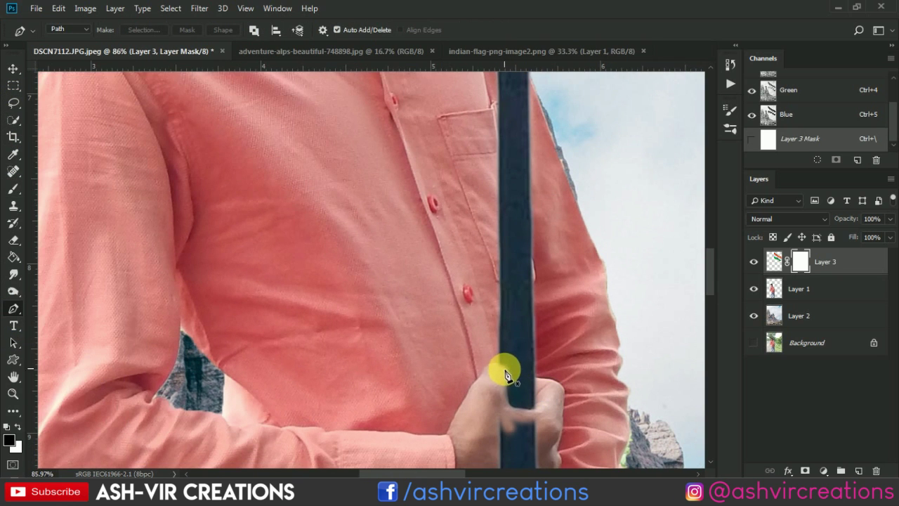
{"action": "left_click", "coordinate": [506, 371]}
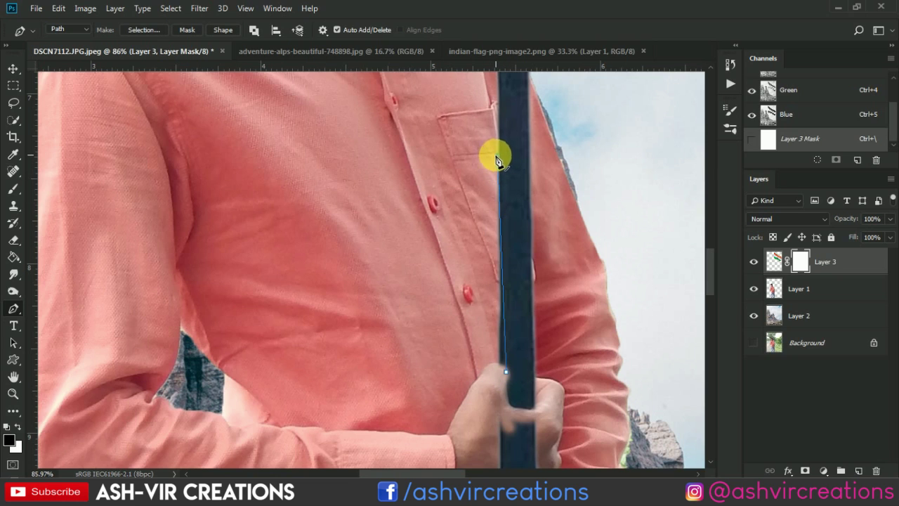
{"action": "left_click", "coordinate": [497, 155]}
{"action": "left_click", "coordinate": [476, 155]}
{"action": "left_click", "coordinate": [473, 251]}
{"action": "left_click_drag", "start_coordinate": [483, 347], "coordinate": [487, 360]}
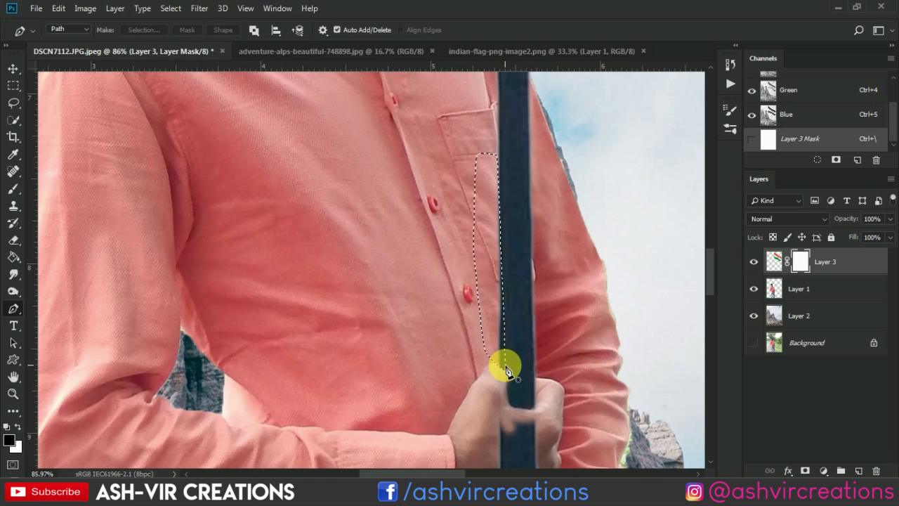
Target the flag layer's image thumbnail and zoom in on the grip
{"action": "left_click", "coordinate": [776, 263]}
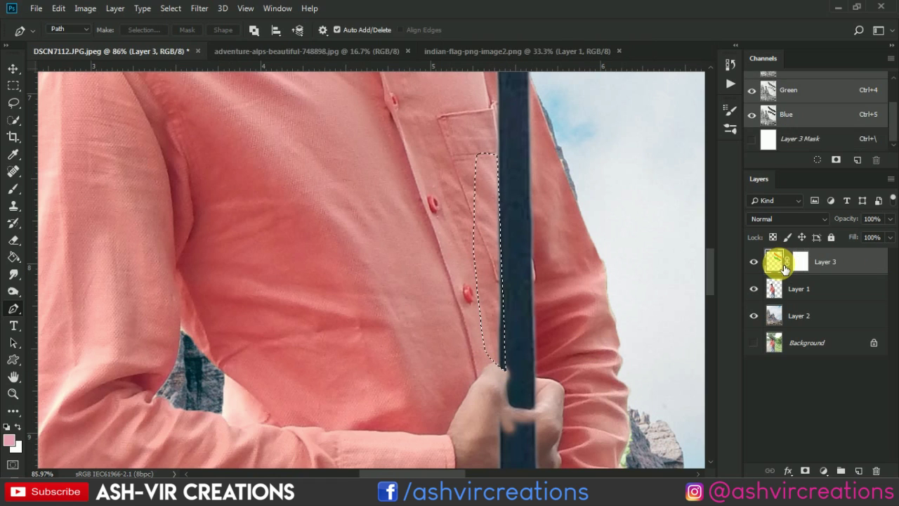
{"action": "scroll", "coordinate": [786, 268], "scroll_direction": "down", "scroll_amount": 3}
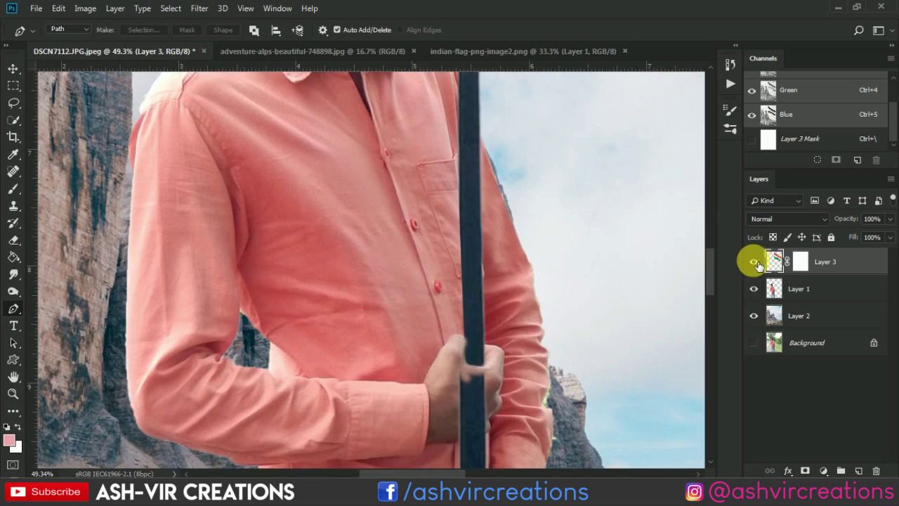
{"action": "scroll", "coordinate": [457, 363], "scroll_direction": "up", "scroll_amount": 2}
{"action": "scroll", "coordinate": [463, 375], "scroll_direction": "up", "scroll_amount": 3}
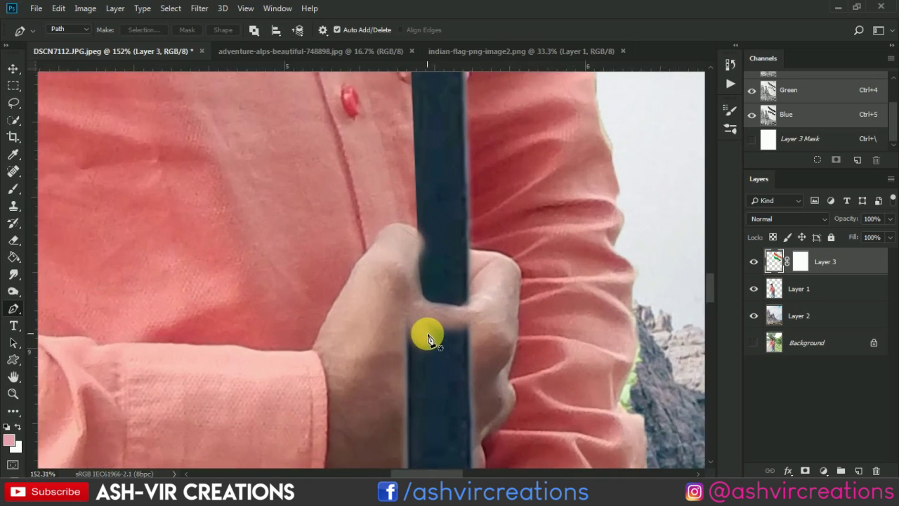
{"action": "scroll", "coordinate": [427, 335], "scroll_direction": "up", "scroll_amount": 2}
{"action": "scroll", "coordinate": [417, 301], "scroll_direction": "up", "scroll_amount": 2}
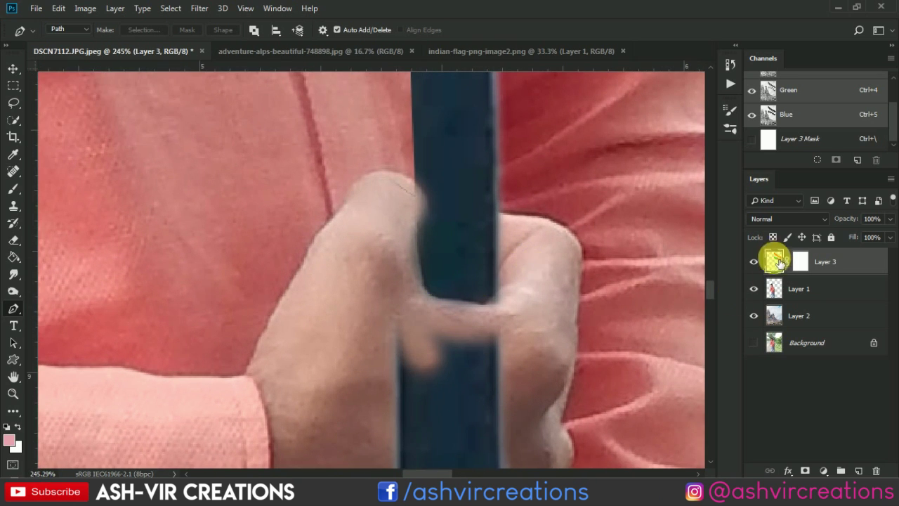
Pick a 20 px round brush and undo the stray pink stroke
{"action": "left_click", "coordinate": [12, 191]}
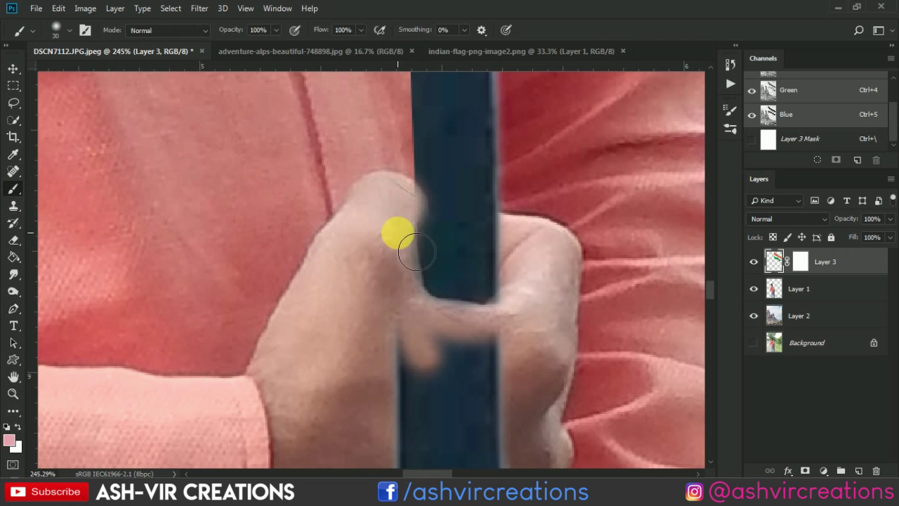
{"action": "scroll", "coordinate": [421, 249], "scroll_direction": "up", "scroll_amount": 2}
{"action": "right_click", "coordinate": [407, 189]}
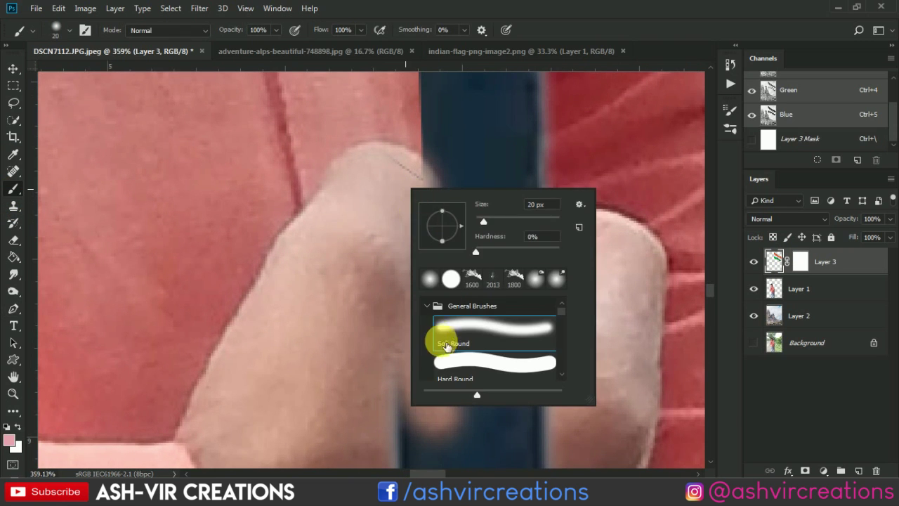
{"action": "double_click", "coordinate": [438, 366]}
{"action": "left_click_drag", "start_coordinate": [408, 179], "coordinate": [413, 191]}
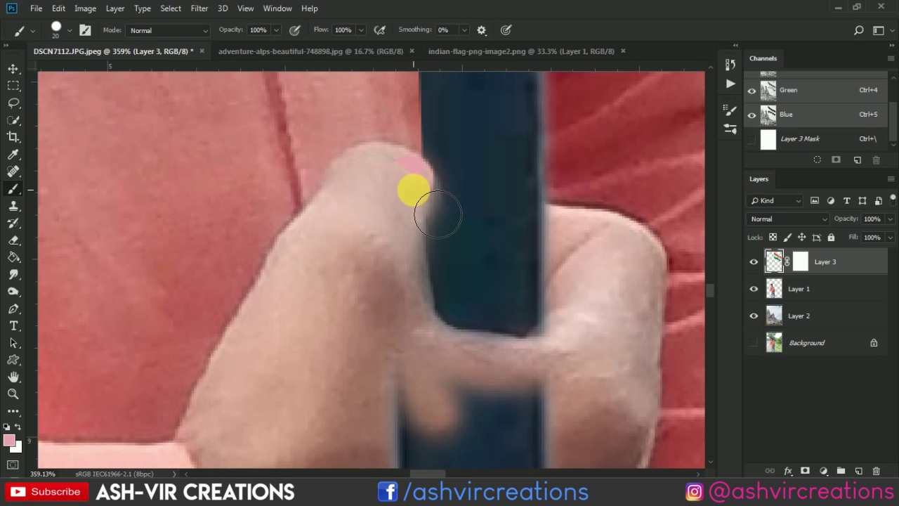
{"action": "key", "text": "ctrl+z"}
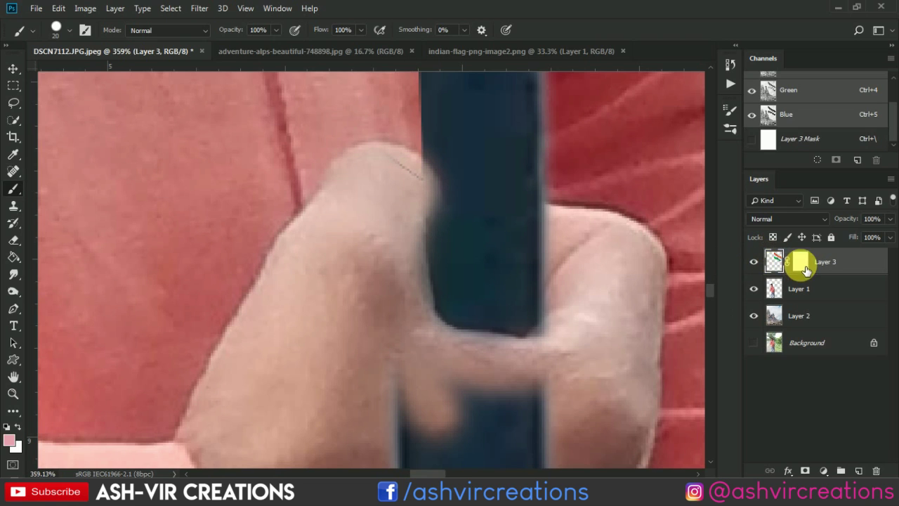
On the flag layer's mask, paint black along the forefinger where it overlaps the pole
{"action": "left_click", "coordinate": [802, 262]}
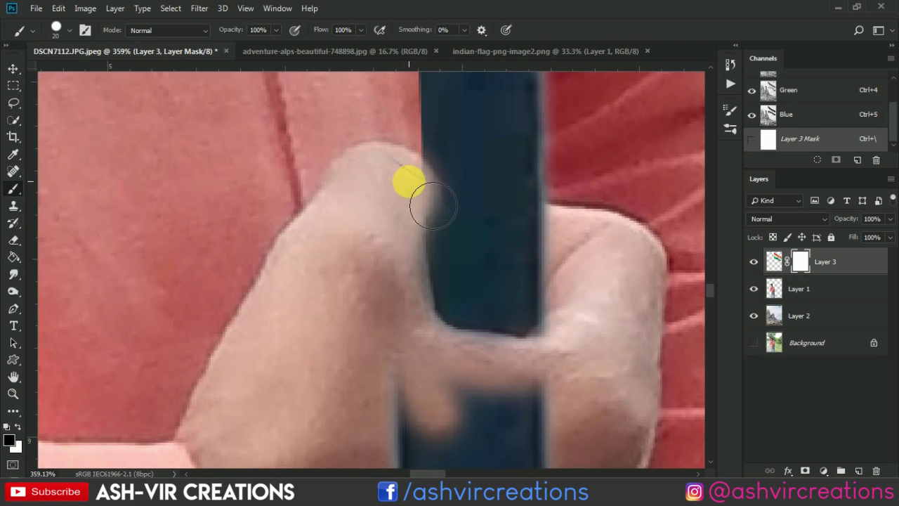
{"action": "mouse_move", "coordinate": [440, 220]}
{"action": "left_mouse_down"}
{"action": "mouse_move", "coordinate": [417, 245]}
{"action": "mouse_move", "coordinate": [415, 341]}
{"action": "mouse_move", "coordinate": [434, 301]}
{"action": "left_mouse_up"}
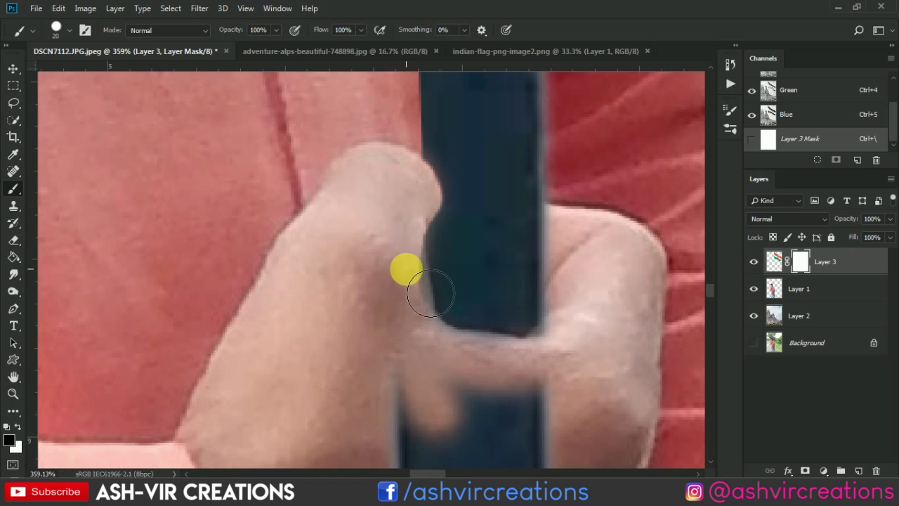
{"action": "left_click_drag", "start_coordinate": [429, 293], "coordinate": [409, 278]}
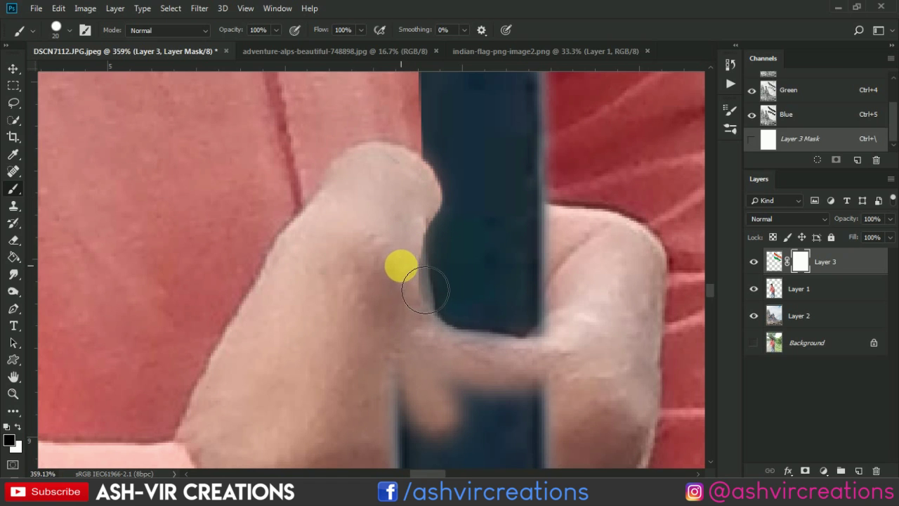
{"action": "scroll", "coordinate": [393, 297], "scroll_direction": "down", "scroll_amount": 1}
{"action": "scroll", "coordinate": [484, 276], "scroll_direction": "down", "scroll_amount": 1}
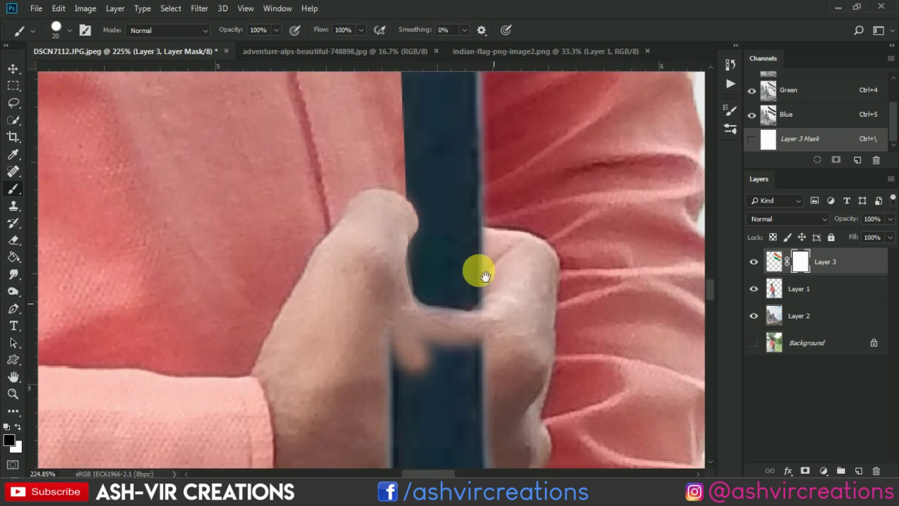
{"action": "scroll", "coordinate": [485, 275], "scroll_direction": "down", "scroll_amount": 2}
{"action": "scroll", "coordinate": [461, 211], "scroll_direction": "down", "scroll_amount": 2}
{"action": "scroll", "coordinate": [461, 217], "scroll_direction": "up", "scroll_amount": 1}
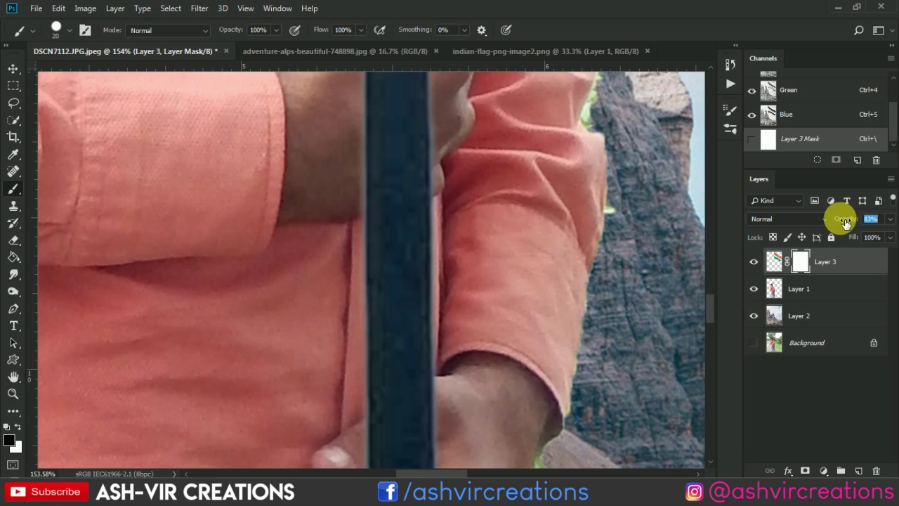
Drop the flag layer to 62% opacity and mask the pole over the finger
{"action": "left_click_drag", "start_coordinate": [847, 221], "coordinate": [831, 221]}
{"action": "scroll", "coordinate": [424, 197], "scroll_direction": "up", "scroll_amount": 1}
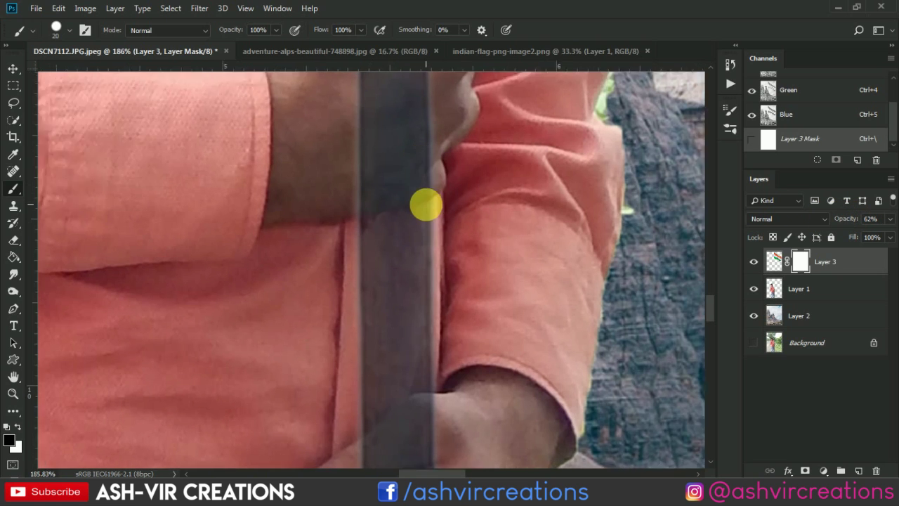
{"action": "scroll", "coordinate": [429, 182], "scroll_direction": "up", "scroll_amount": 2}
{"action": "mouse_move", "coordinate": [441, 190]}
{"action": "left_mouse_down"}
{"action": "mouse_move", "coordinate": [341, 224]}
{"action": "mouse_move", "coordinate": [277, 232]}
{"action": "mouse_move", "coordinate": [331, 209]}
{"action": "mouse_move", "coordinate": [377, 206]}
{"action": "mouse_move", "coordinate": [311, 216]}
{"action": "mouse_move", "coordinate": [378, 204]}
{"action": "left_mouse_up"}
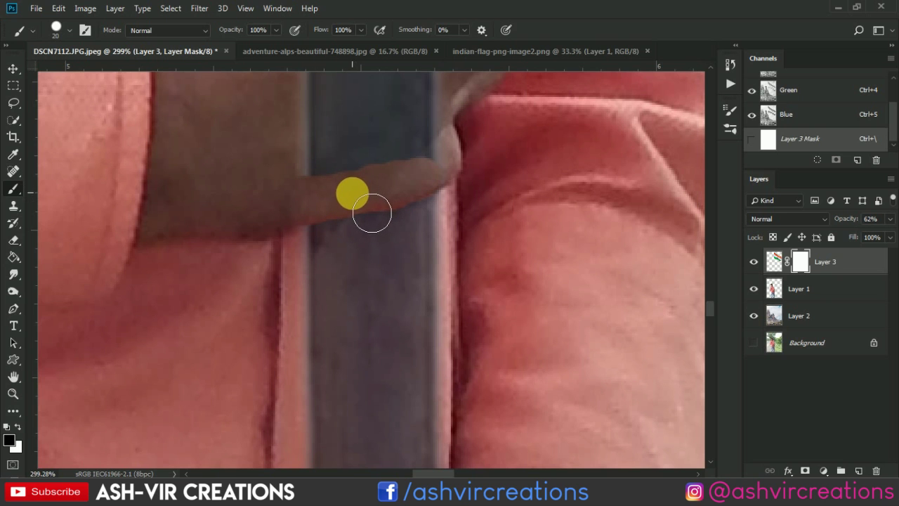
{"action": "scroll", "coordinate": [411, 185], "scroll_direction": "down", "scroll_amount": 2}
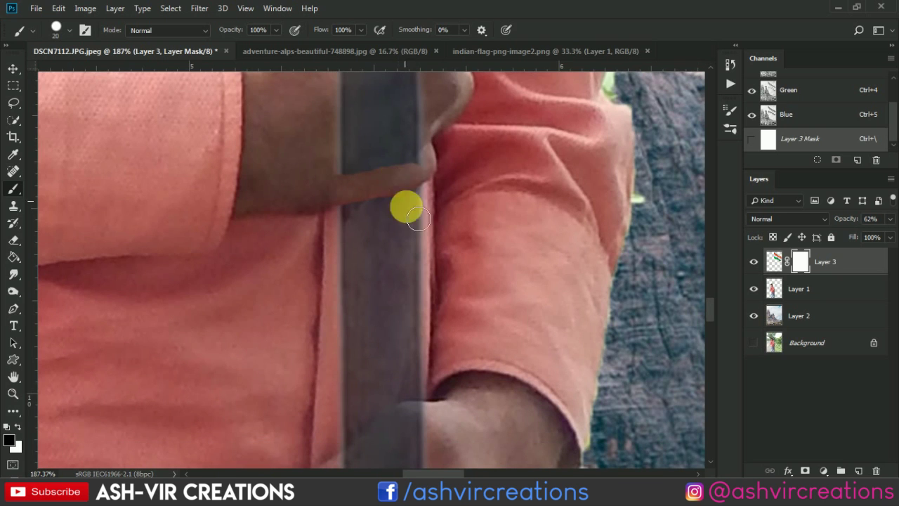
Mask the pole where the lower hand's fingertip overlaps it
{"action": "left_click_drag", "start_coordinate": [407, 203], "coordinate": [432, 145]}
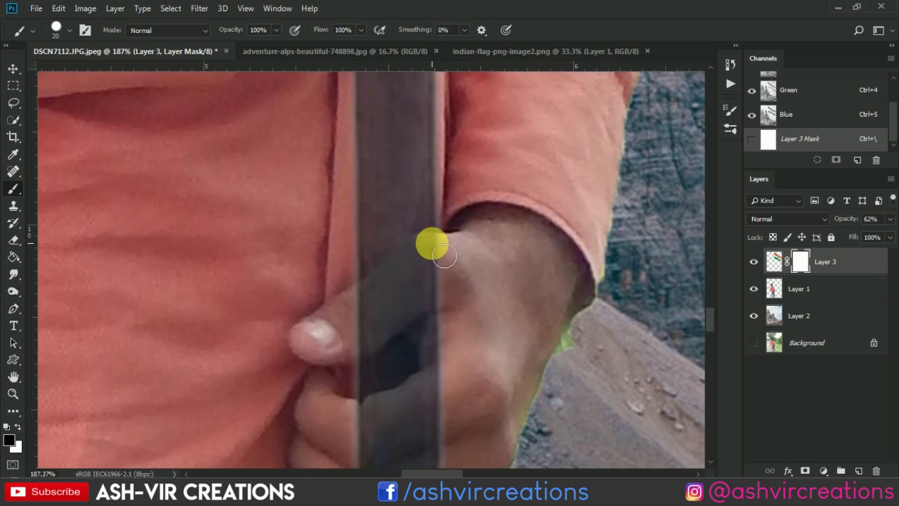
{"action": "left_click_drag", "start_coordinate": [438, 257], "coordinate": [428, 246]}
{"action": "scroll", "coordinate": [449, 274], "scroll_direction": "up", "scroll_amount": 3}
{"action": "scroll", "coordinate": [463, 294], "scroll_direction": "up", "scroll_amount": 2}
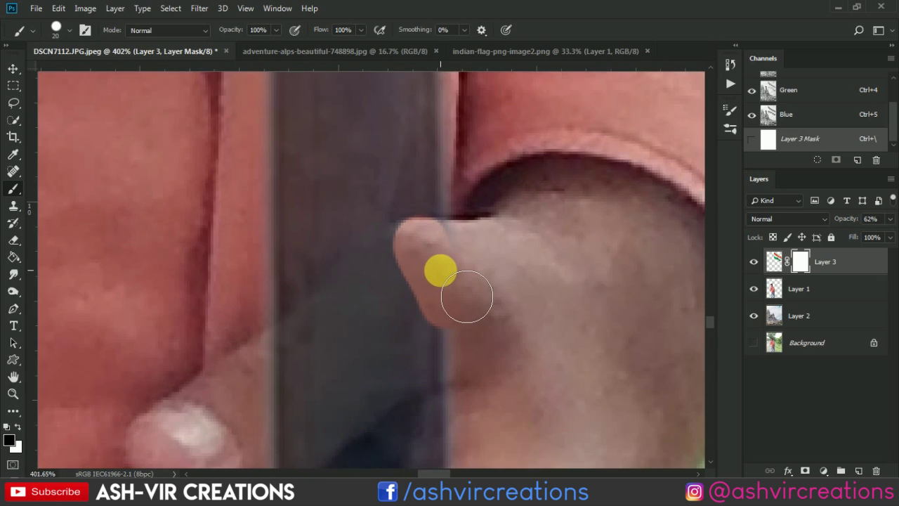
{"action": "scroll", "coordinate": [456, 288], "scroll_direction": "down", "scroll_amount": 5}
{"action": "scroll", "coordinate": [451, 280], "scroll_direction": "down", "scroll_amount": 1}
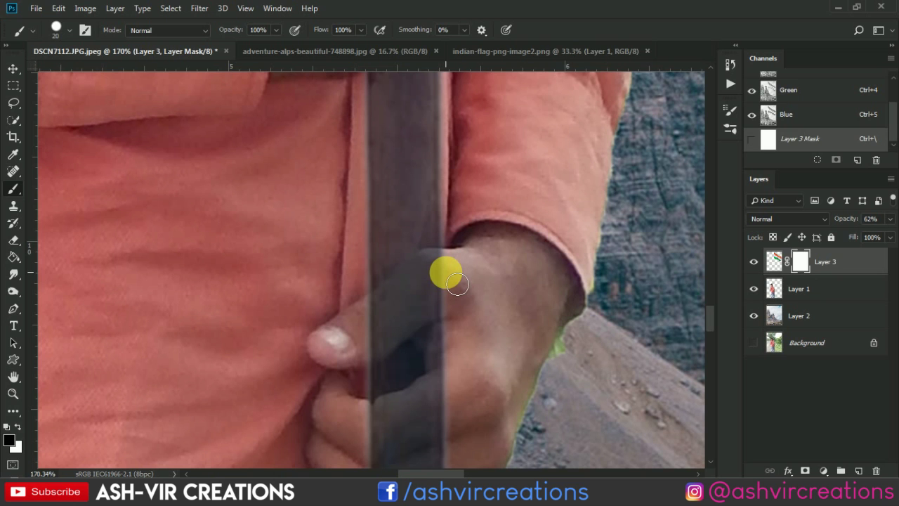
{"action": "scroll", "coordinate": [449, 278], "scroll_direction": "down", "scroll_amount": 2}
{"action": "scroll", "coordinate": [457, 302], "scroll_direction": "down", "scroll_amount": 2}
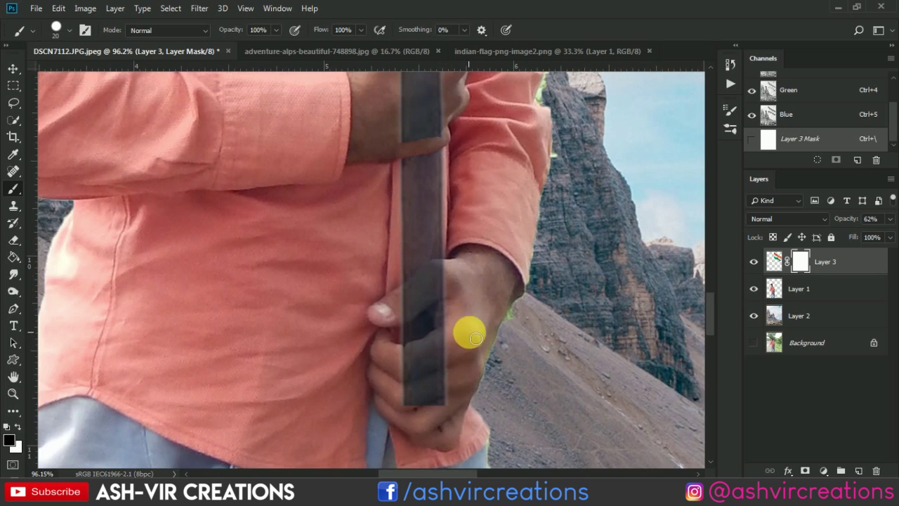
Mask the pole's left edge near its base, then restore 100% opacity
{"action": "left_click_drag", "start_coordinate": [457, 316], "coordinate": [421, 238]}
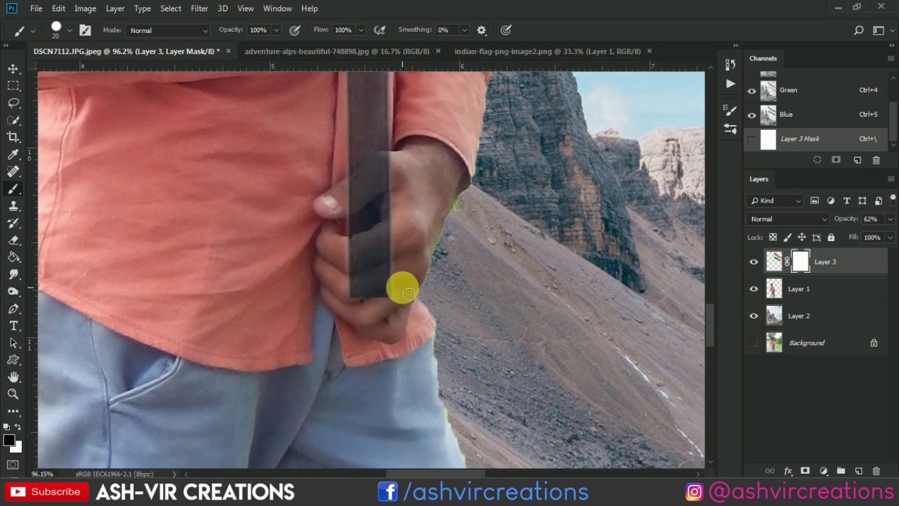
{"action": "scroll", "coordinate": [408, 288], "scroll_direction": "up", "scroll_amount": 2}
{"action": "scroll", "coordinate": [381, 261], "scroll_direction": "up", "scroll_amount": 2}
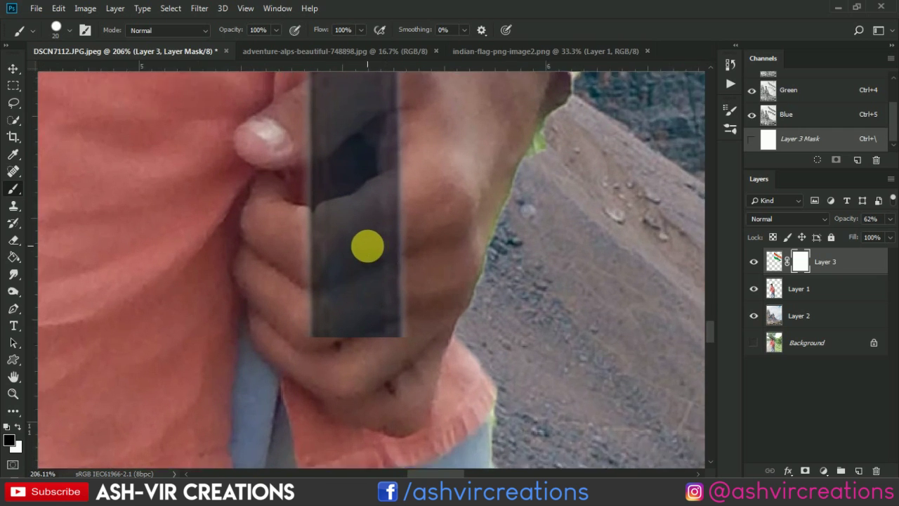
{"action": "scroll", "coordinate": [367, 247], "scroll_direction": "up", "scroll_amount": 1}
{"action": "mouse_move", "coordinate": [316, 239]}
{"action": "left_mouse_down"}
{"action": "mouse_move", "coordinate": [358, 222]}
{"action": "mouse_move", "coordinate": [331, 205]}
{"action": "mouse_move", "coordinate": [369, 224]}
{"action": "mouse_move", "coordinate": [431, 202]}
{"action": "mouse_move", "coordinate": [388, 206]}
{"action": "mouse_move", "coordinate": [430, 191]}
{"action": "mouse_move", "coordinate": [401, 176]}
{"action": "mouse_move", "coordinate": [441, 171]}
{"action": "mouse_move", "coordinate": [405, 235]}
{"action": "mouse_move", "coordinate": [422, 219]}
{"action": "mouse_move", "coordinate": [401, 201]}
{"action": "mouse_move", "coordinate": [367, 213]}
{"action": "mouse_move", "coordinate": [385, 294]}
{"action": "left_mouse_up"}
{"action": "scroll", "coordinate": [445, 166], "scroll_direction": "down", "scroll_amount": 3}
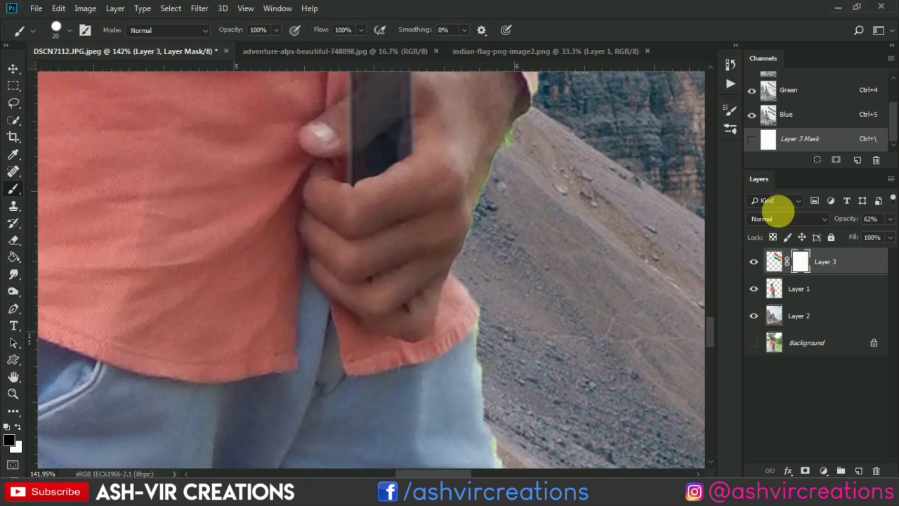
{"action": "left_click_drag", "start_coordinate": [852, 222], "coordinate": [892, 210]}
{"action": "scroll", "coordinate": [496, 164], "scroll_direction": "down", "scroll_amount": 2}
Frame the man's hand and the flag pole, and set the brush size to 95 px
{"action": "scroll", "coordinate": [489, 168], "scroll_direction": "down", "scroll_amount": 3}
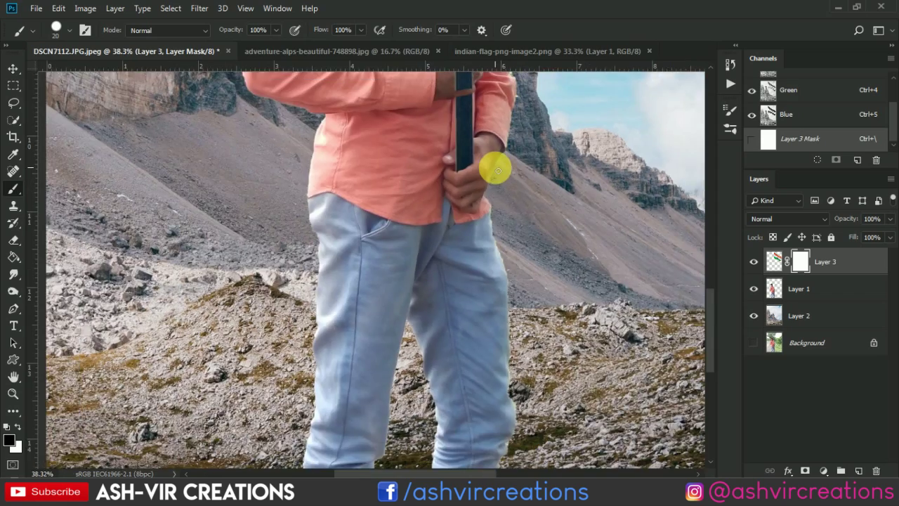
{"action": "scroll", "coordinate": [474, 153], "scroll_direction": "up", "scroll_amount": 3}
{"action": "scroll", "coordinate": [474, 153], "scroll_direction": "up", "scroll_amount": 4}
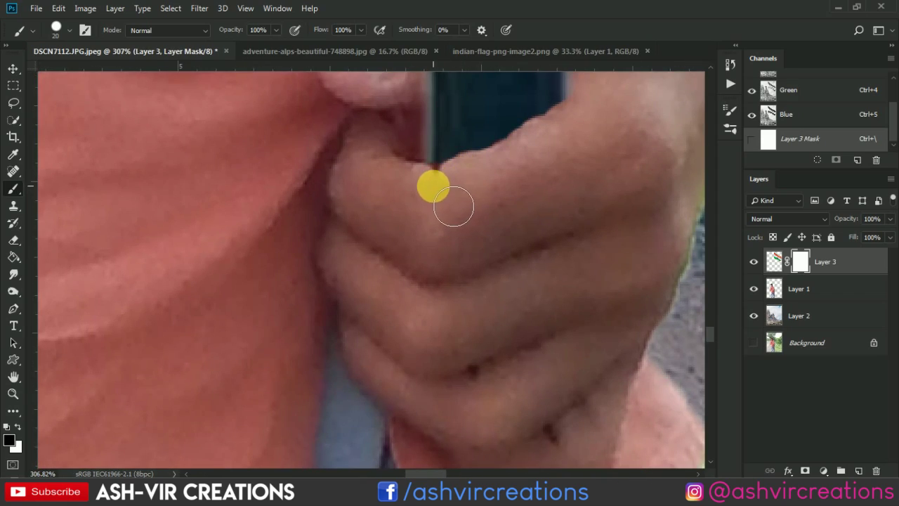
{"action": "left_click_drag", "start_coordinate": [452, 206], "coordinate": [514, 193]}
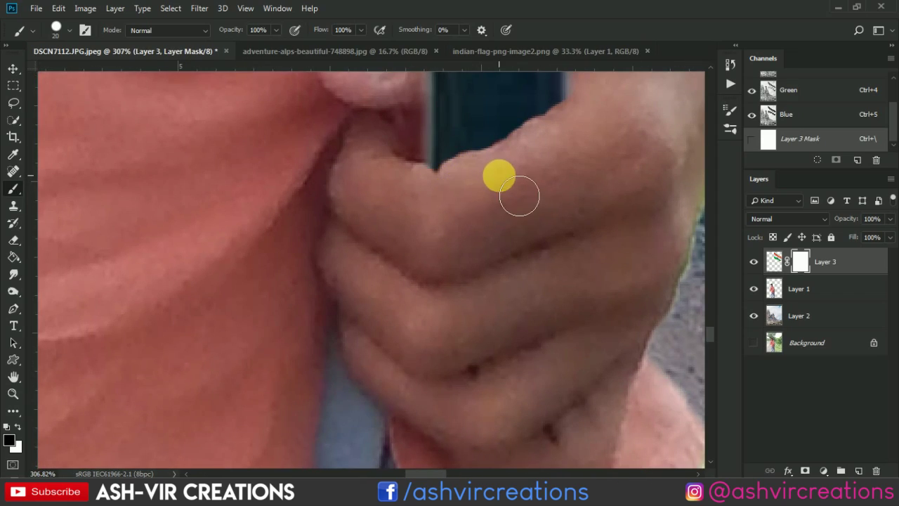
{"action": "scroll", "coordinate": [519, 195], "scroll_direction": "down", "scroll_amount": 3}
{"action": "scroll", "coordinate": [519, 195], "scroll_direction": "down", "scroll_amount": 2}
{"action": "scroll", "coordinate": [519, 195], "scroll_direction": "down", "scroll_amount": 2}
{"action": "left_click_drag", "start_coordinate": [525, 157], "coordinate": [453, 373]}
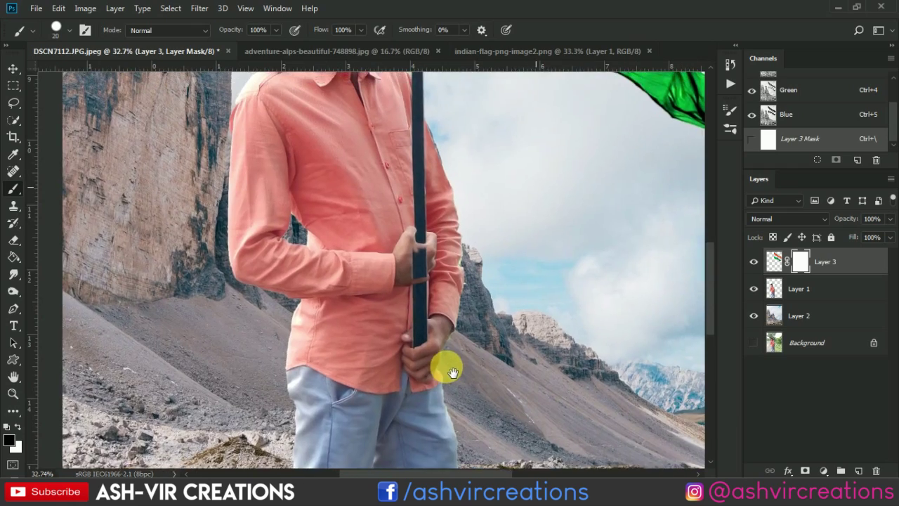
{"action": "scroll", "coordinate": [428, 242], "scroll_direction": "up", "scroll_amount": 4}
{"action": "right_click", "coordinate": [388, 293]}
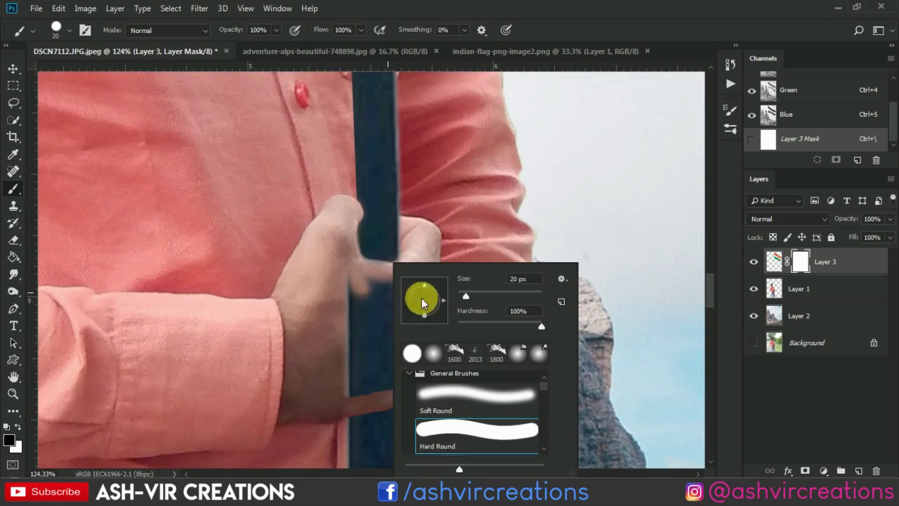
{"action": "left_click", "coordinate": [517, 278]}
{"action": "type", "text": "95"}
{"action": "key", "text": "Return"}
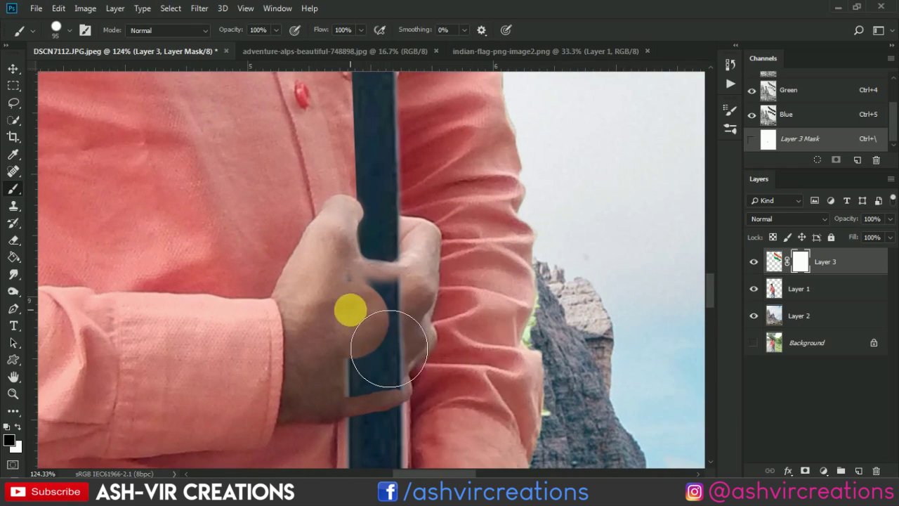
Paint on Layer 3's mask to show the hand over the pole, then target the layer's image
{"action": "left_click_drag", "start_coordinate": [389, 348], "coordinate": [422, 399]}
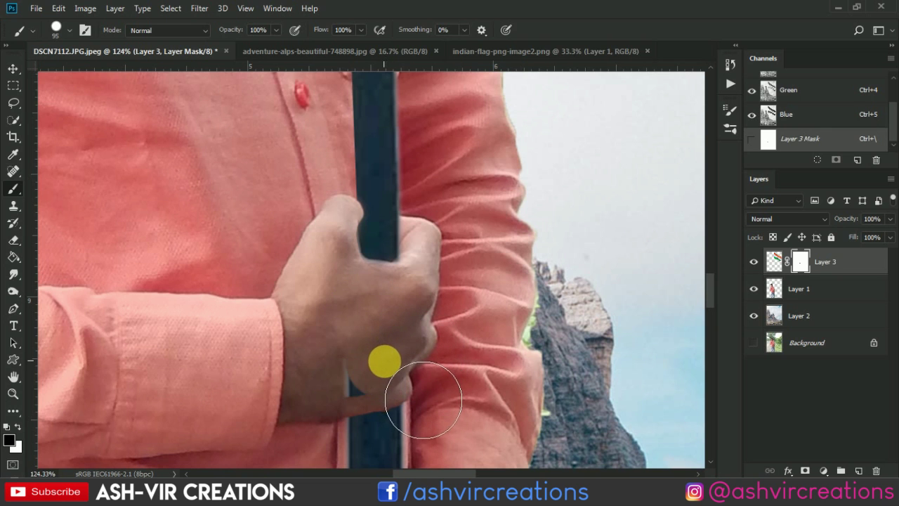
{"action": "mouse_move", "coordinate": [415, 361]}
{"action": "left_mouse_down"}
{"action": "mouse_move", "coordinate": [394, 406]}
{"action": "mouse_move", "coordinate": [395, 341]}
{"action": "left_mouse_up"}
{"action": "scroll", "coordinate": [408, 327], "scroll_direction": "down", "scroll_amount": 4}
{"action": "scroll", "coordinate": [418, 311], "scroll_direction": "down", "scroll_amount": 2}
{"action": "scroll", "coordinate": [428, 311], "scroll_direction": "down", "scroll_amount": 3}
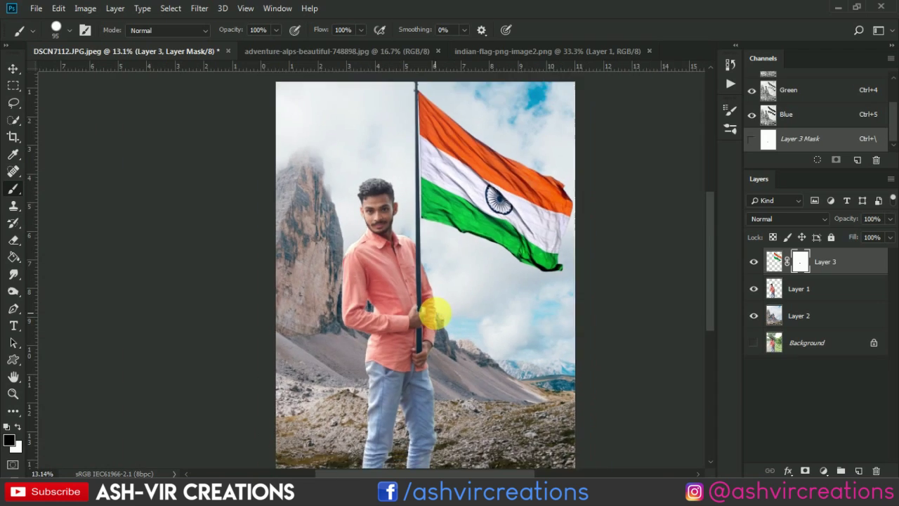
{"action": "scroll", "coordinate": [435, 314], "scroll_direction": "down", "scroll_amount": 2}
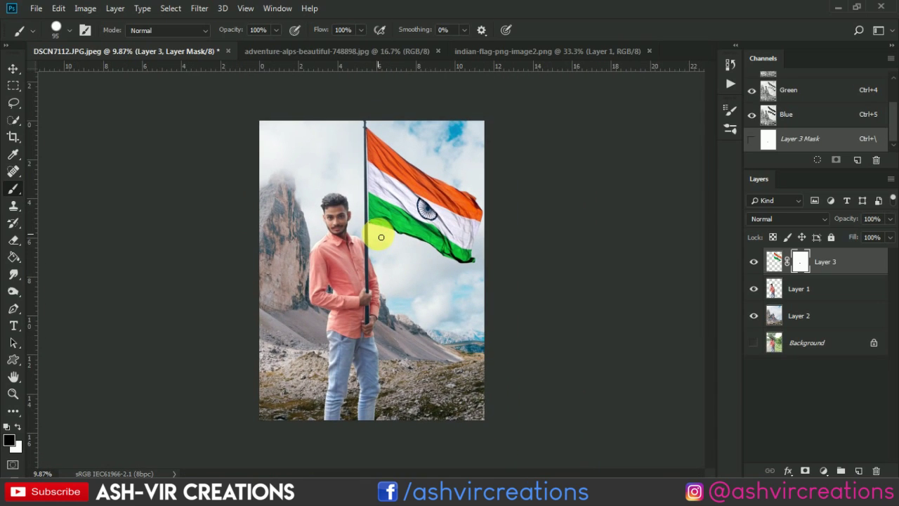
{"action": "scroll", "coordinate": [380, 237], "scroll_direction": "up", "scroll_amount": 1}
{"action": "scroll", "coordinate": [383, 240], "scroll_direction": "up", "scroll_amount": 2}
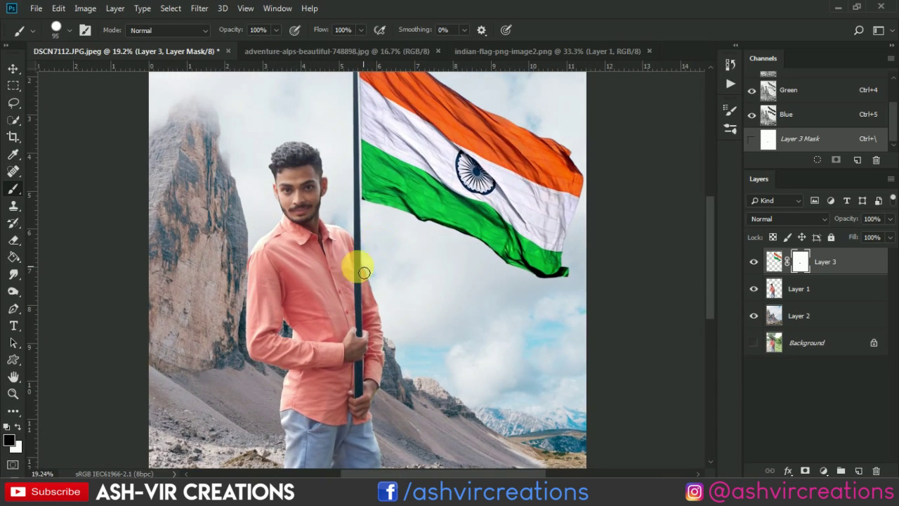
{"action": "scroll", "coordinate": [330, 348], "scroll_direction": "up", "scroll_amount": 2}
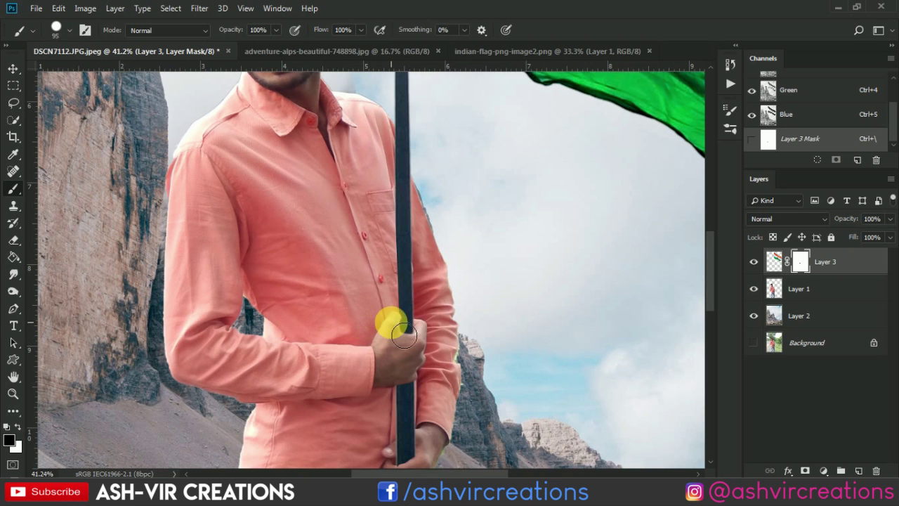
{"action": "scroll", "coordinate": [438, 325], "scroll_direction": "up", "scroll_amount": 1}
{"action": "scroll", "coordinate": [467, 358], "scroll_direction": "up", "scroll_amount": 1}
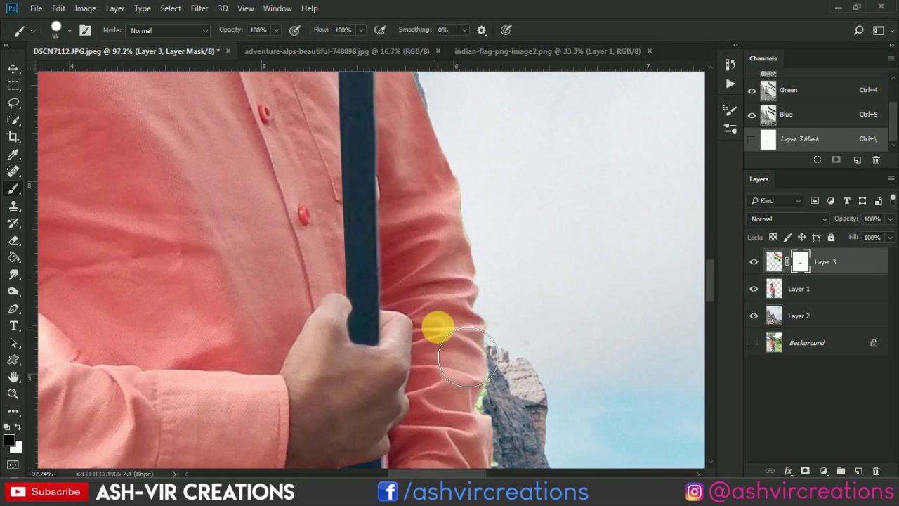
{"action": "scroll", "coordinate": [302, 253], "scroll_direction": "up", "scroll_amount": 1}
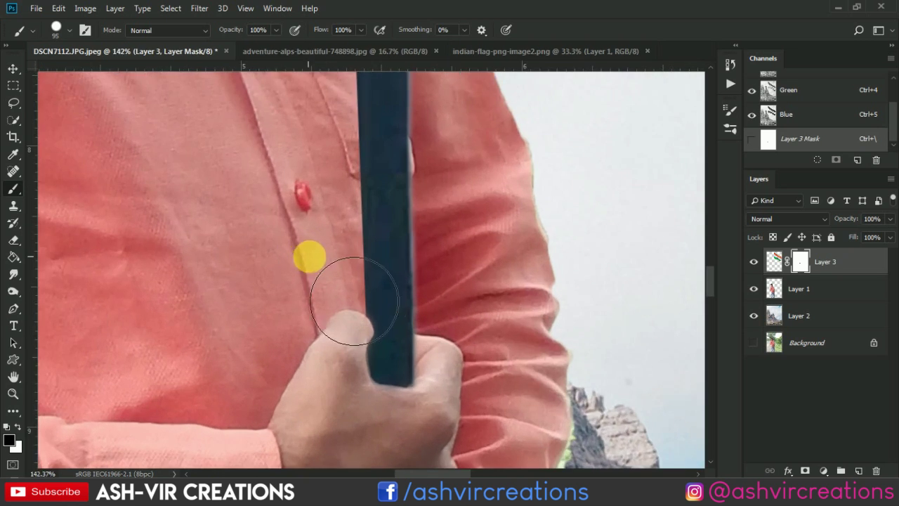
{"action": "left_click", "coordinate": [774, 262]}
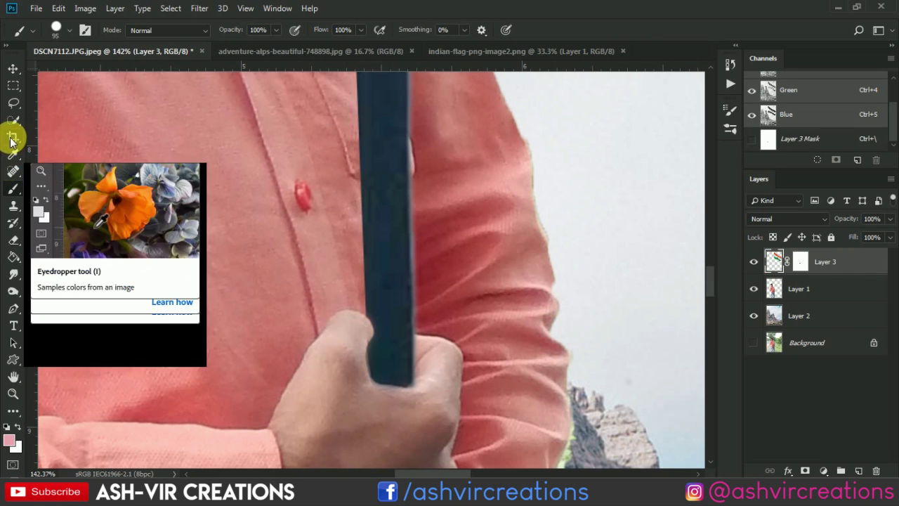
{"action": "left_click", "coordinate": [14, 205]}
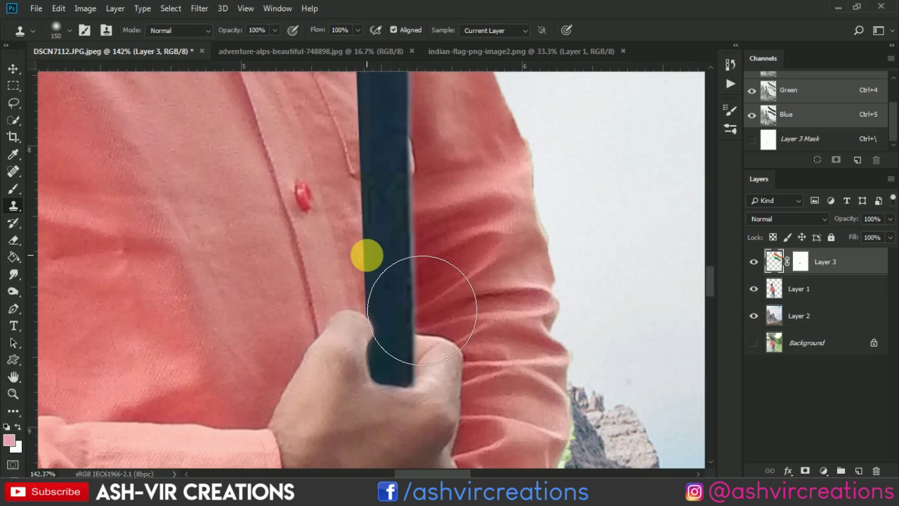
{"action": "key", "text": "bracketleft"}
{"action": "key", "text": "bracketleft"}
{"action": "key", "text": "bracketleft"}
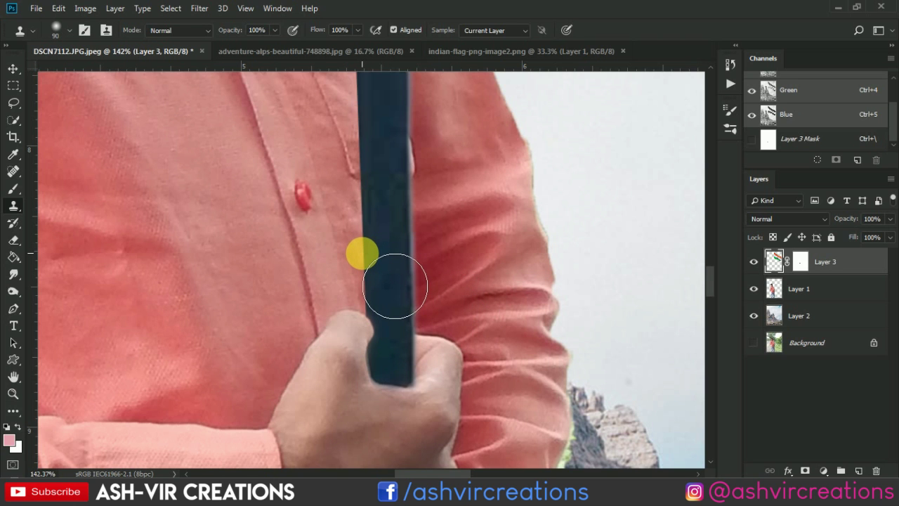
{"action": "key", "text": "v"}
{"action": "key", "text": "ctrl+0"}
{"action": "scroll", "coordinate": [311, 379], "scroll_direction": "down", "scroll_amount": 1}
{"action": "scroll", "coordinate": [372, 321], "scroll_direction": "up", "scroll_amount": 1}
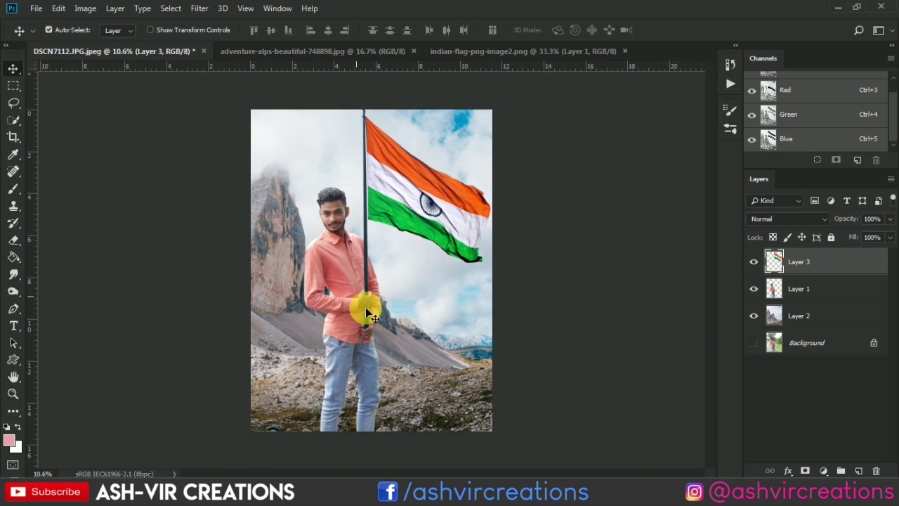
{"action": "scroll", "coordinate": [373, 337], "scroll_direction": "up", "scroll_amount": 3}
{"action": "scroll", "coordinate": [373, 337], "scroll_direction": "up", "scroll_amount": 2}
{"action": "scroll", "coordinate": [354, 321], "scroll_direction": "down", "scroll_amount": 3}
{"action": "scroll", "coordinate": [352, 324], "scroll_direction": "down", "scroll_amount": 1}
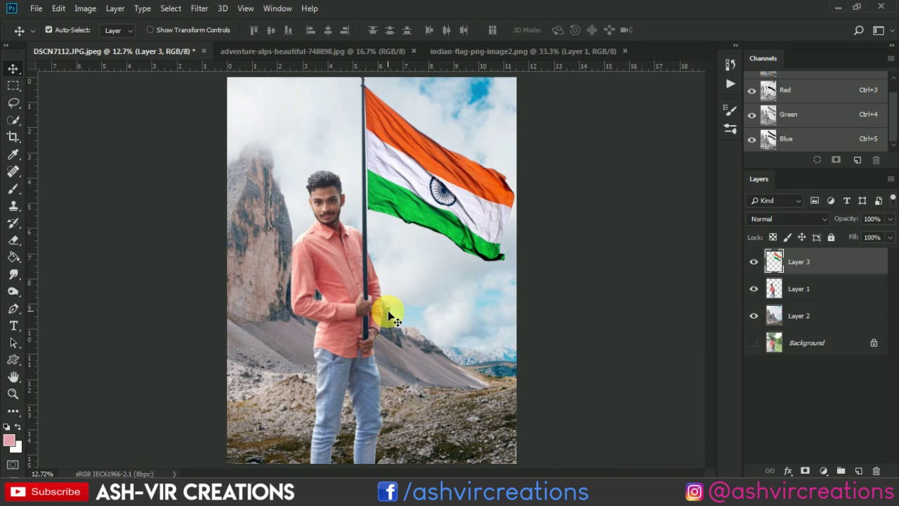
{"action": "scroll", "coordinate": [388, 312], "scroll_direction": "down", "scroll_amount": 2}
{"action": "scroll", "coordinate": [389, 309], "scroll_direction": "up", "scroll_amount": 1}
{"action": "scroll", "coordinate": [390, 308], "scroll_direction": "up", "scroll_amount": 1}
Select the mountain background Layer 2 and make a first crop attempt around the image
{"action": "left_click", "coordinate": [491, 336]}
{"action": "scroll", "coordinate": [495, 330], "scroll_direction": "down", "scroll_amount": 1}
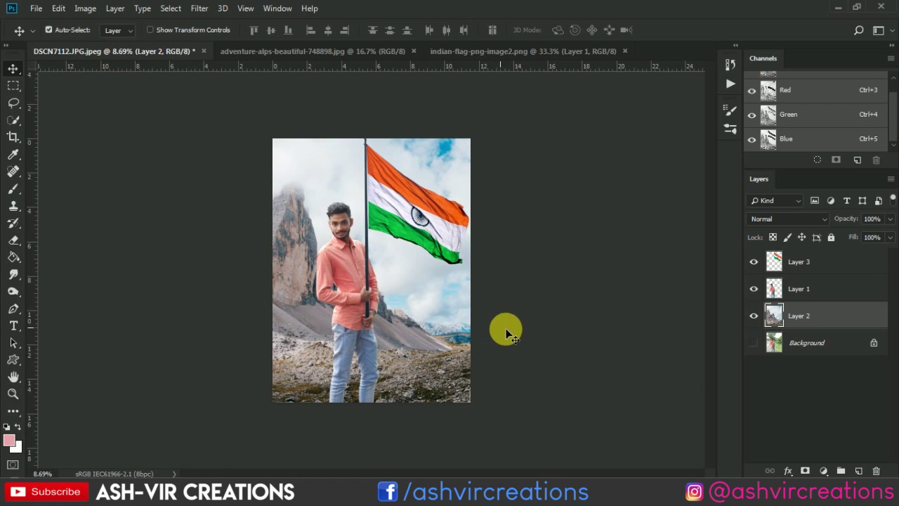
{"action": "scroll", "coordinate": [415, 338], "scroll_direction": "up", "scroll_amount": 1}
{"action": "scroll", "coordinate": [415, 338], "scroll_direction": "up", "scroll_amount": 1}
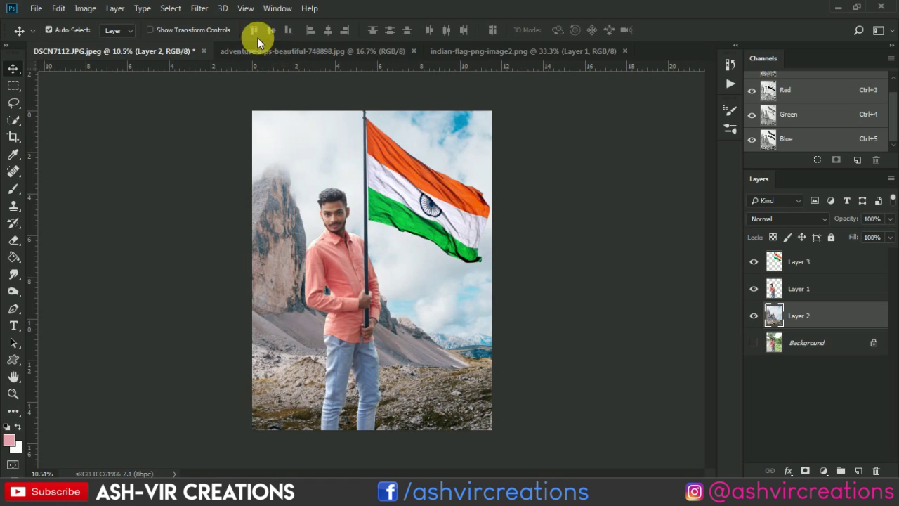
{"action": "left_click", "coordinate": [197, 10]}
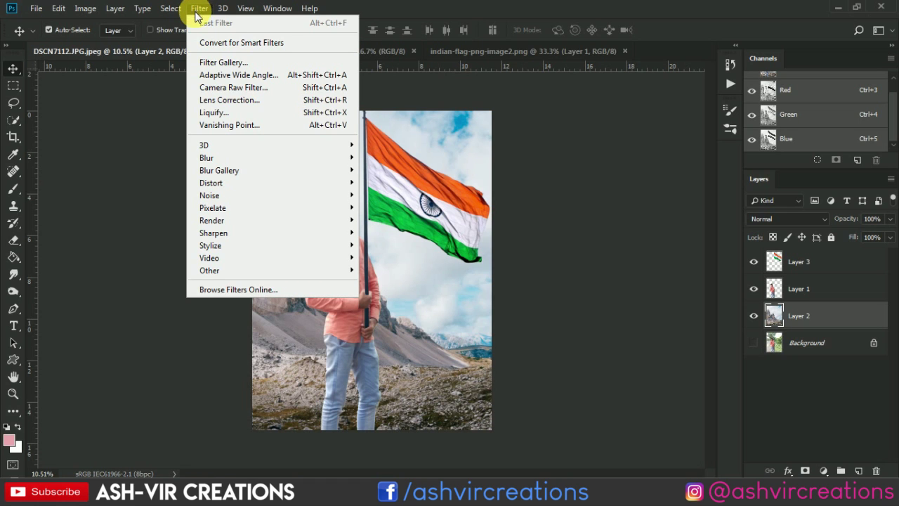
{"action": "left_click", "coordinate": [177, 174]}
{"action": "left_click", "coordinate": [13, 137]}
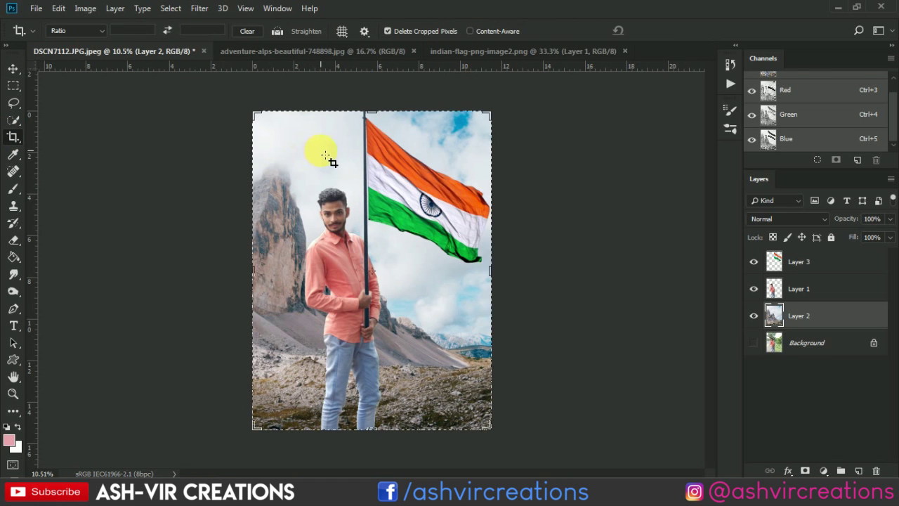
{"action": "left_click", "coordinate": [325, 155]}
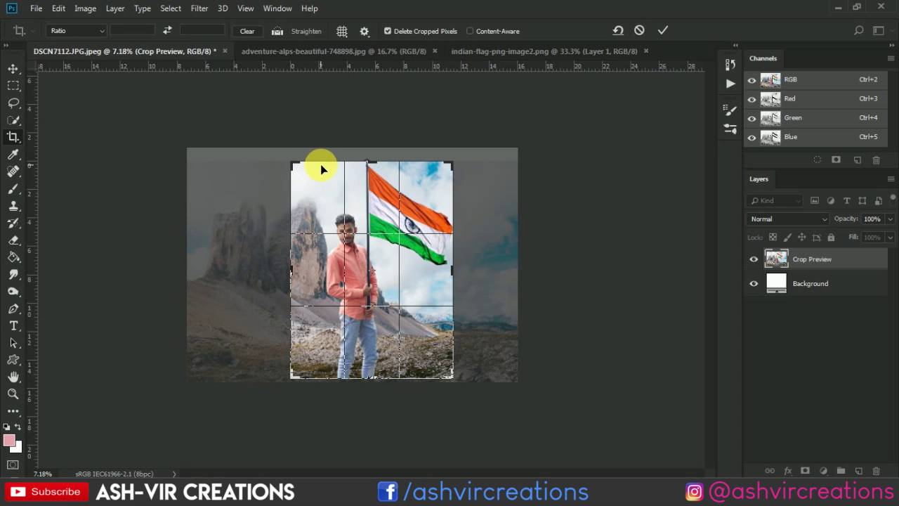
{"action": "left_click", "coordinate": [662, 31]}
Extend the crop box above, right and left of the image and commit the larger canvas
{"action": "left_click", "coordinate": [12, 68]}
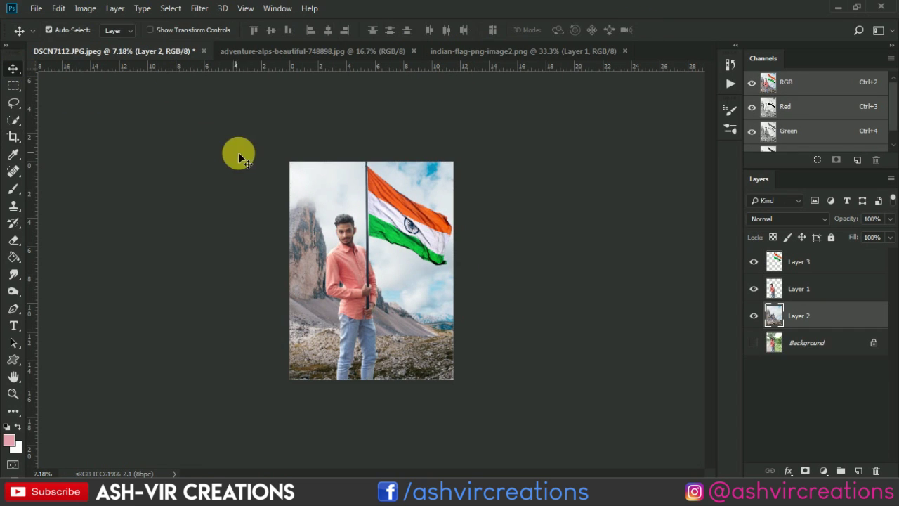
{"action": "left_click", "coordinate": [13, 136]}
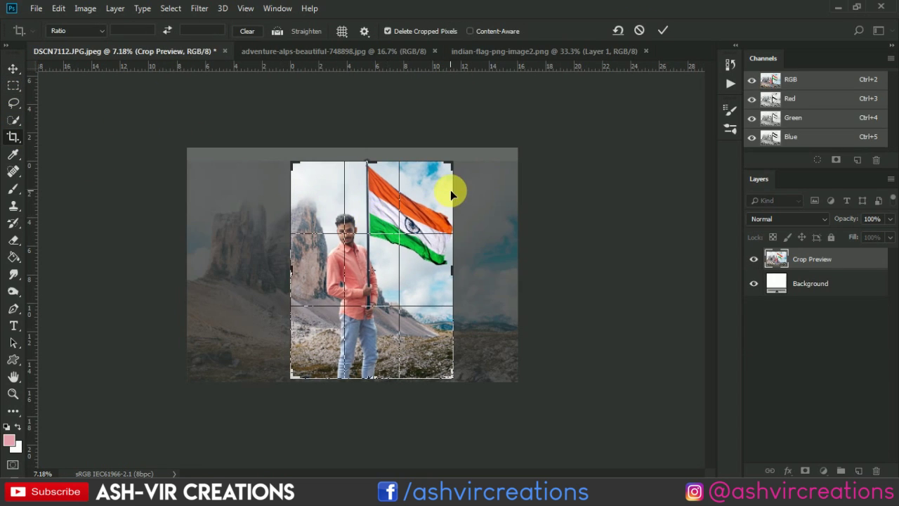
{"action": "left_click_drag", "start_coordinate": [456, 168], "coordinate": [467, 146]}
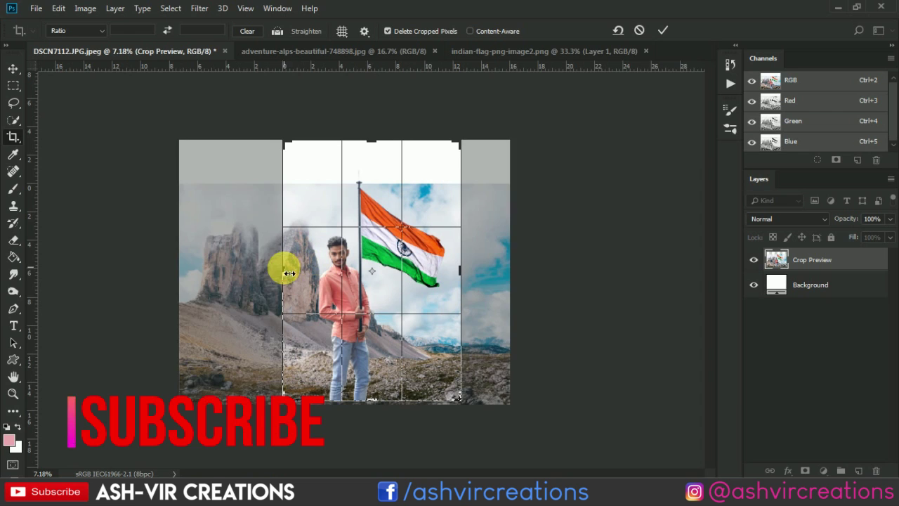
{"action": "left_click_drag", "start_coordinate": [285, 266], "coordinate": [281, 263]}
{"action": "key", "text": "ctrl+r"}
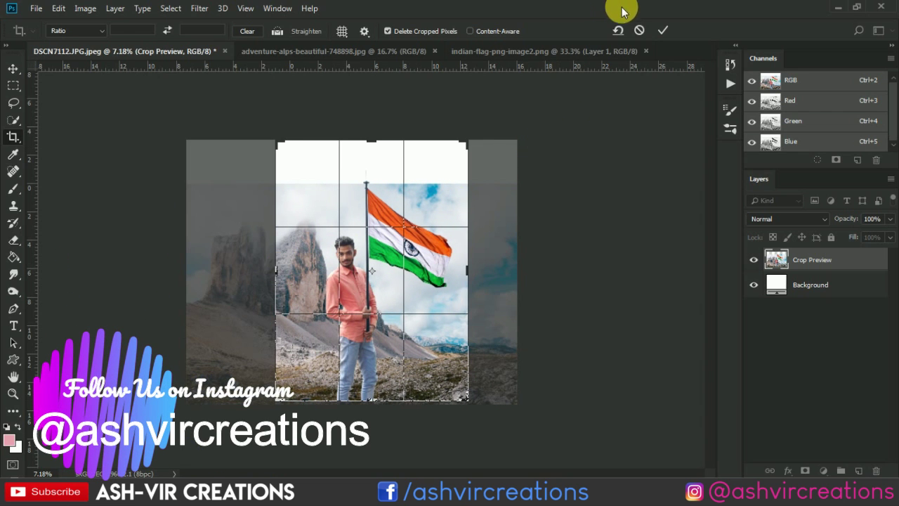
{"action": "left_click", "coordinate": [663, 30]}
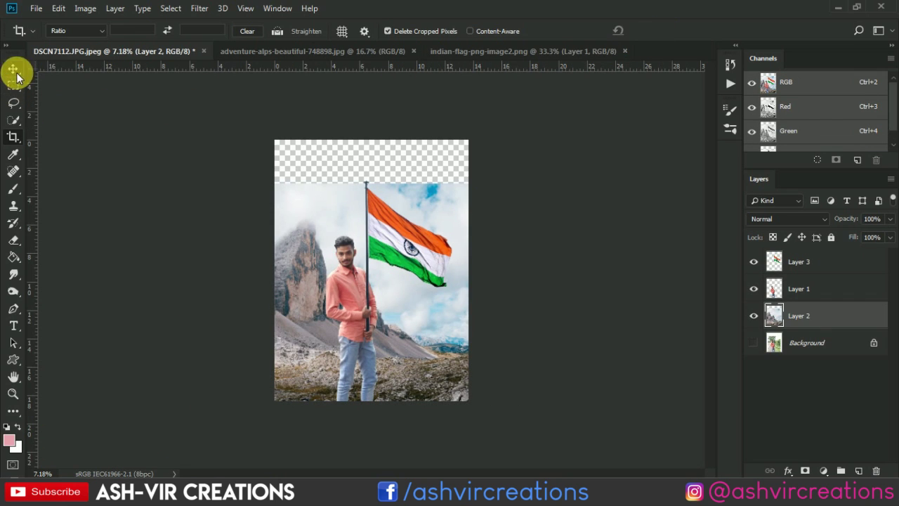
Free-transform Layer 2's mountain backdrop to about 123% so it fills the empty top strip
{"action": "left_click", "coordinate": [14, 71]}
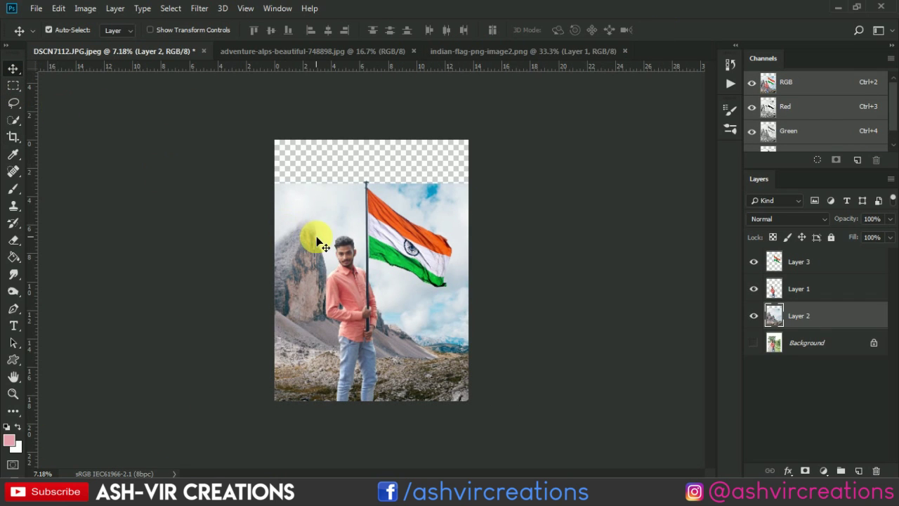
{"action": "left_click", "coordinate": [60, 10]}
{"action": "left_click", "coordinate": [141, 281]}
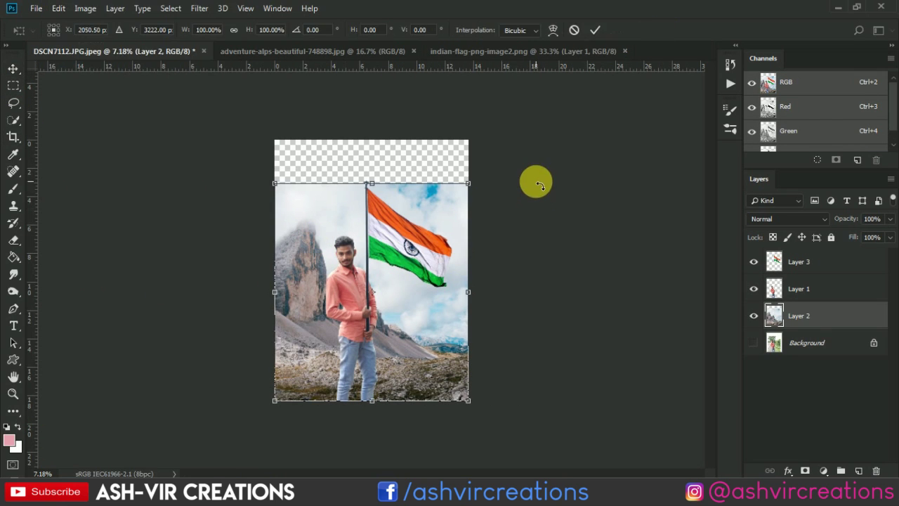
{"action": "left_click_drag", "start_coordinate": [478, 186], "coordinate": [532, 144]}
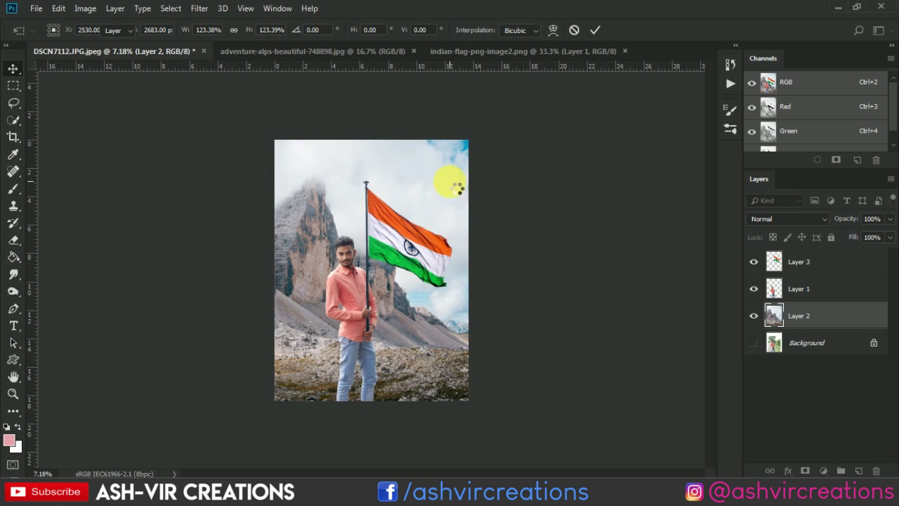
{"action": "key", "text": "Return"}
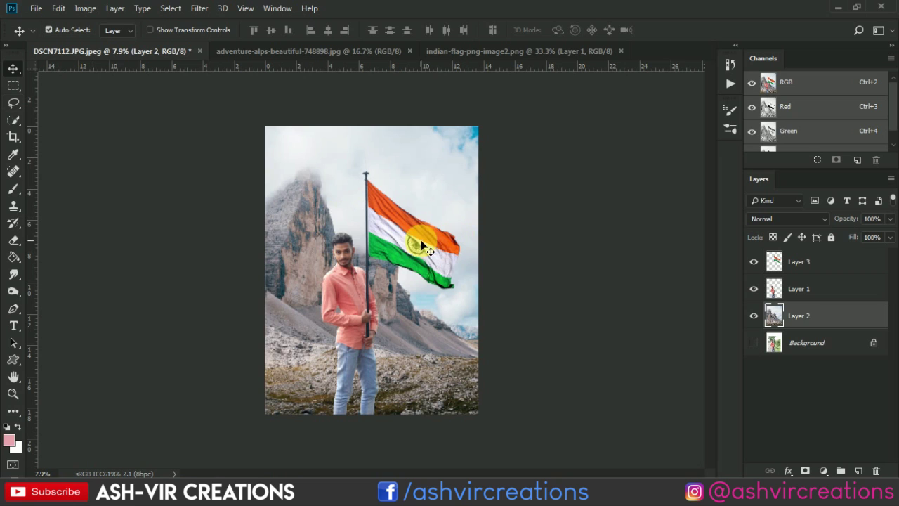
{"action": "left_click", "coordinate": [422, 243]}
{"action": "left_click", "coordinate": [16, 86]}
{"action": "left_click_drag", "start_coordinate": [309, 126], "coordinate": [515, 284]}
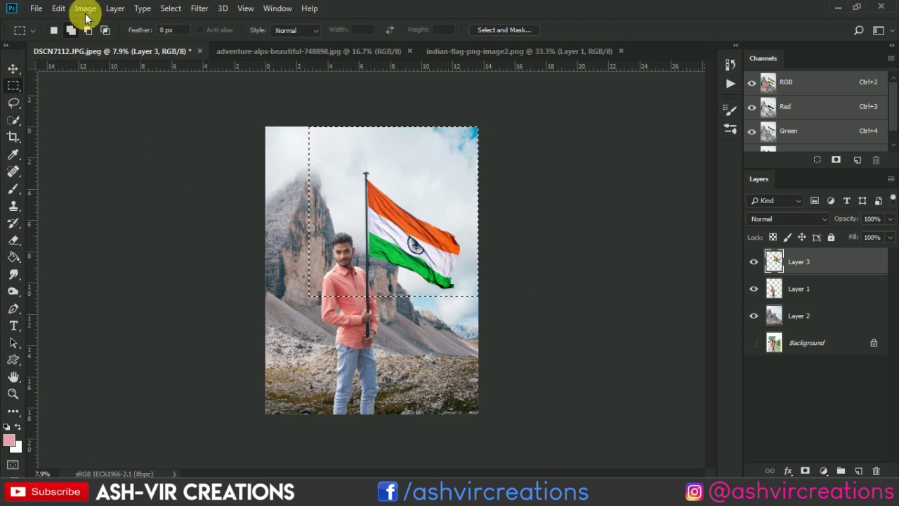
{"action": "left_click", "coordinate": [59, 8]}
{"action": "left_click", "coordinate": [169, 281]}
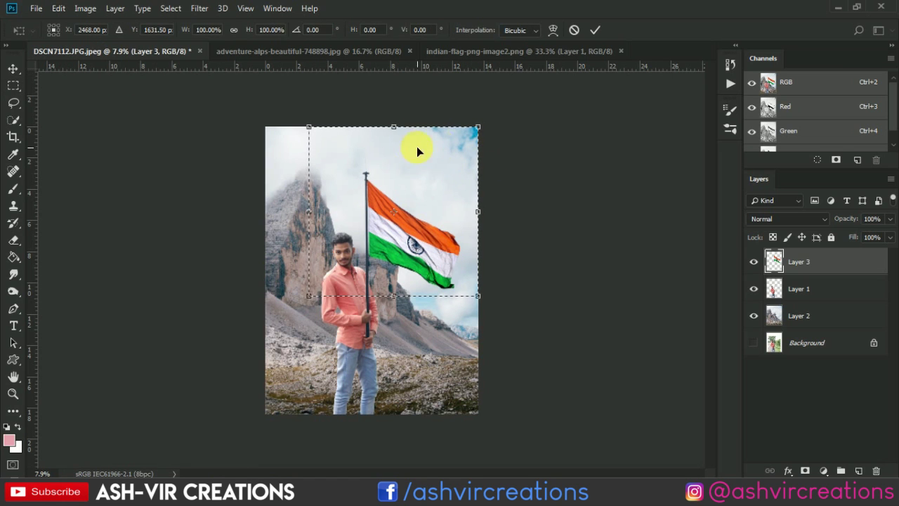
{"action": "left_click_drag", "start_coordinate": [404, 135], "coordinate": [400, 94]}
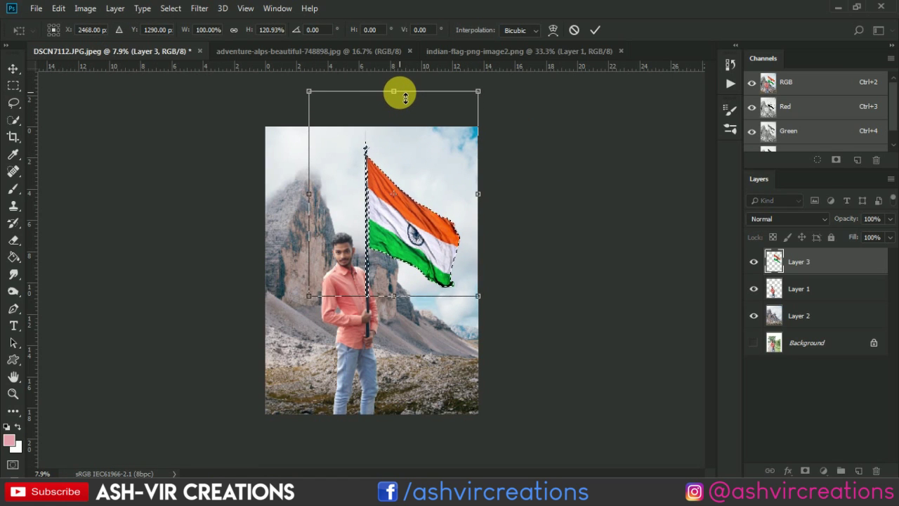
{"action": "key", "text": "ctrl+z"}
{"action": "scroll", "coordinate": [409, 216], "scroll_direction": "up", "scroll_amount": 2}
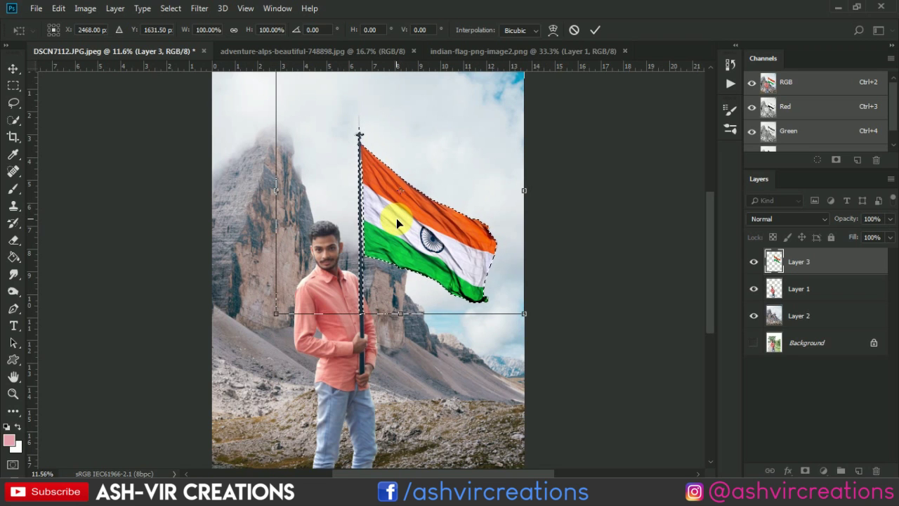
{"action": "scroll", "coordinate": [397, 220], "scroll_direction": "down", "scroll_amount": 2}
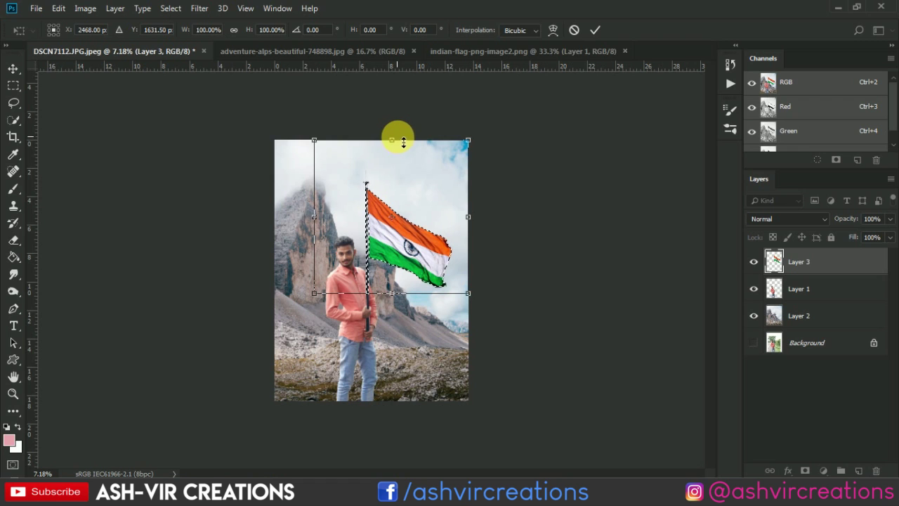
{"action": "left_click_drag", "start_coordinate": [403, 142], "coordinate": [408, 116]}
{"action": "scroll", "coordinate": [418, 211], "scroll_direction": "up", "scroll_amount": 2}
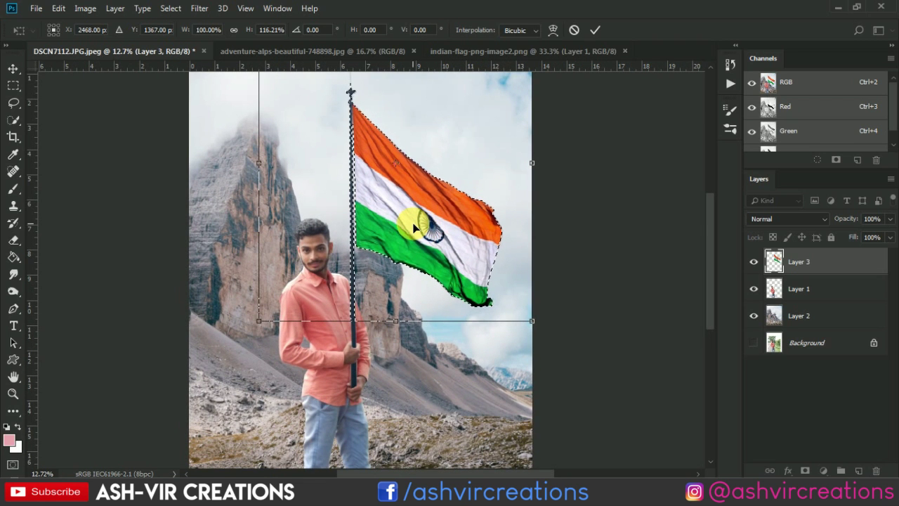
{"action": "scroll", "coordinate": [414, 224], "scroll_direction": "down", "scroll_amount": 1}
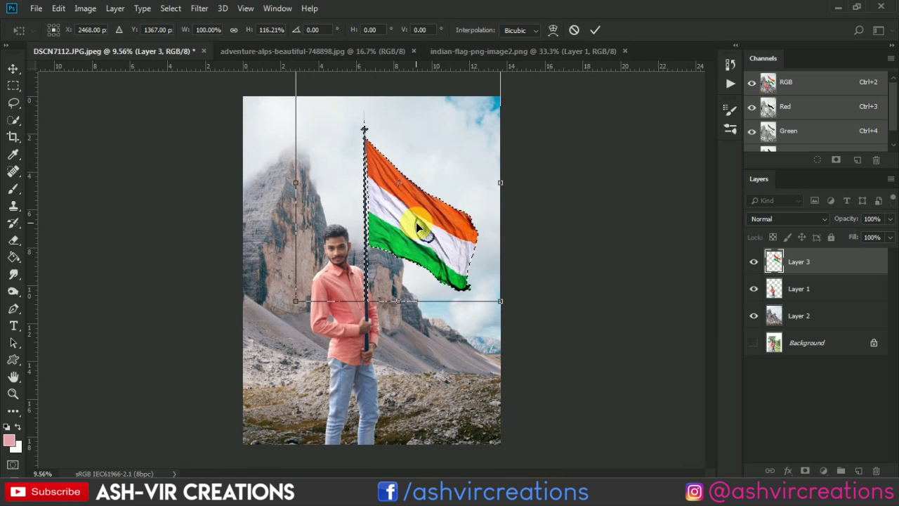
{"action": "left_click", "coordinate": [575, 32]}
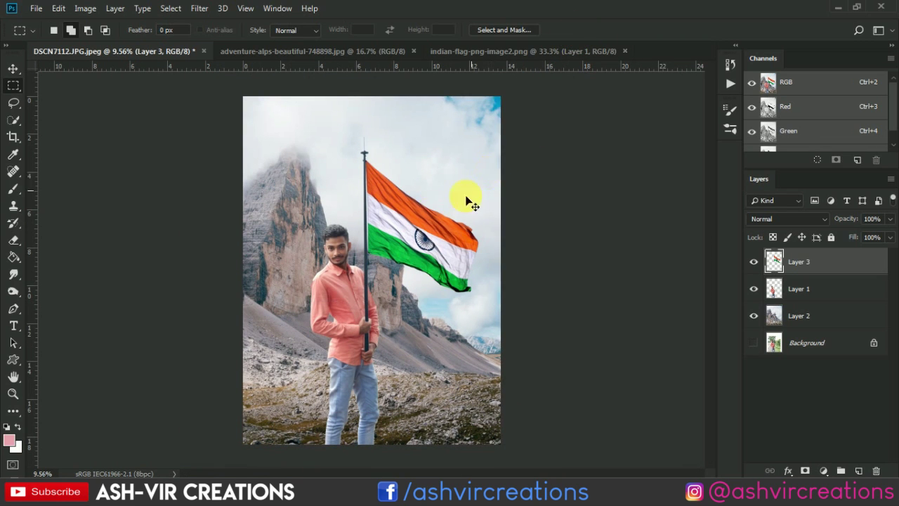
{"action": "scroll", "coordinate": [424, 221], "scroll_direction": "down", "scroll_amount": 1}
{"action": "key", "text": "v"}
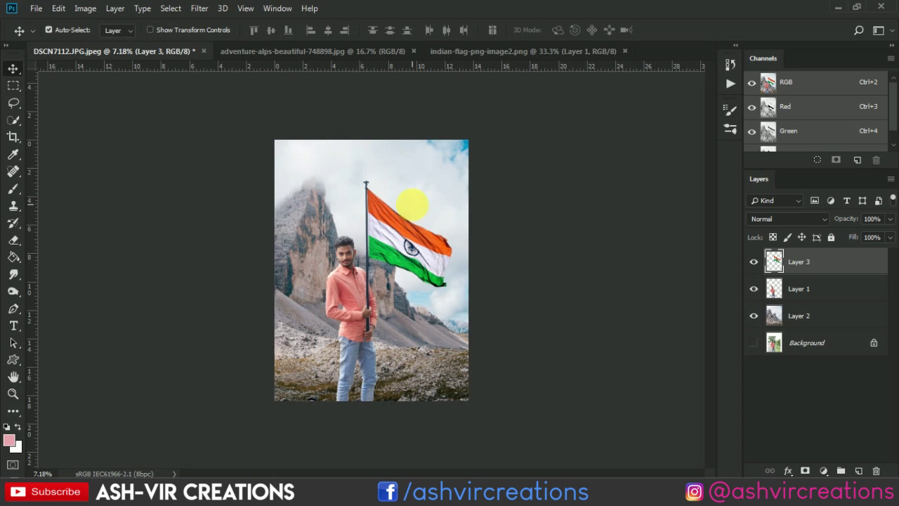
{"action": "scroll", "coordinate": [418, 209], "scroll_direction": "up", "scroll_amount": 1}
{"action": "left_click", "coordinate": [448, 162]}
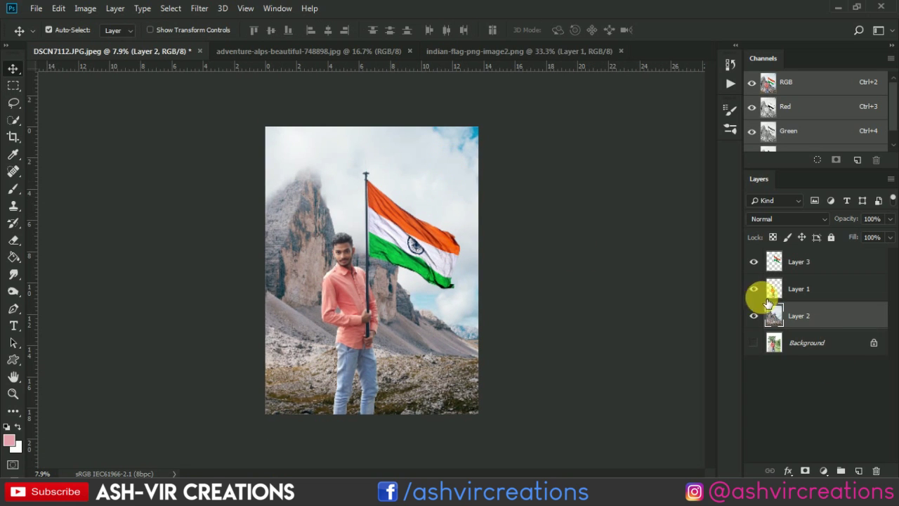
{"action": "scroll", "coordinate": [386, 366], "scroll_direction": "up", "scroll_amount": 1}
Apply an 18 px Tilt-Shift blur to the mountains, with the focus zone moved below the photo
{"action": "scroll", "coordinate": [313, 184], "scroll_direction": "down", "scroll_amount": 1}
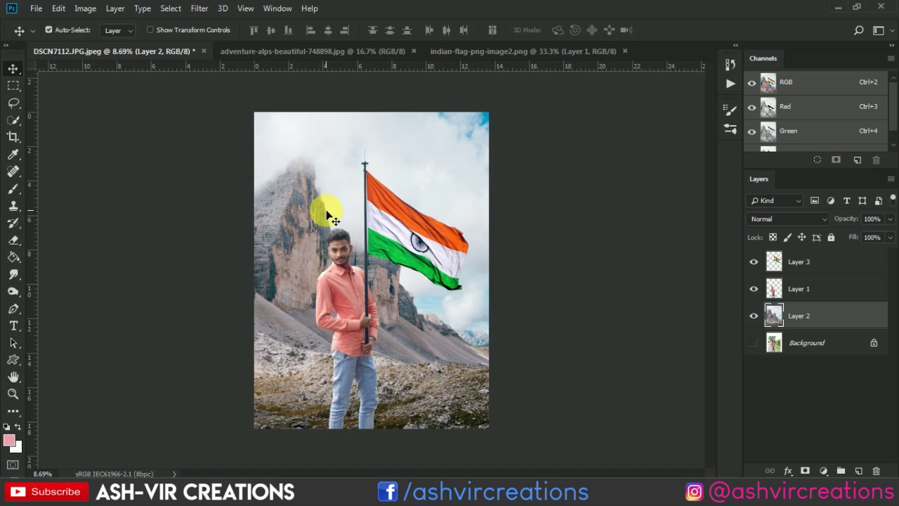
{"action": "left_click", "coordinate": [199, 8]}
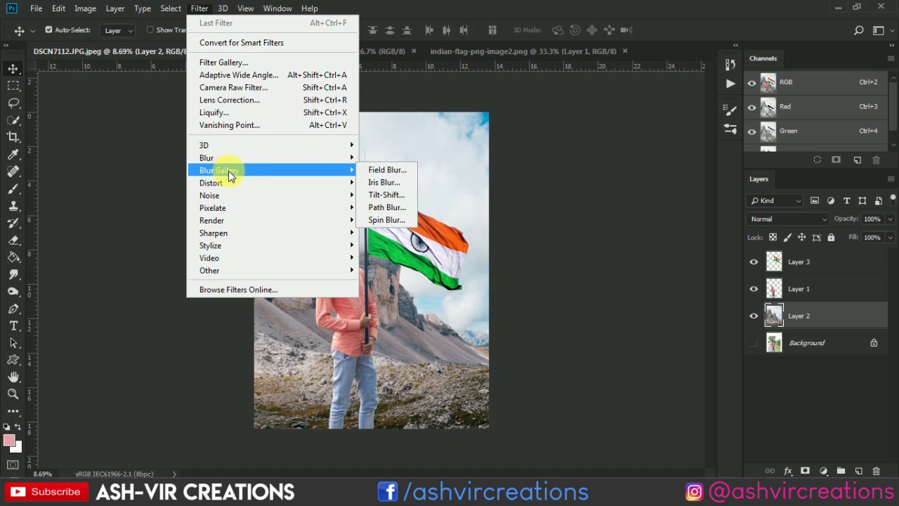
{"action": "left_click", "coordinate": [400, 195]}
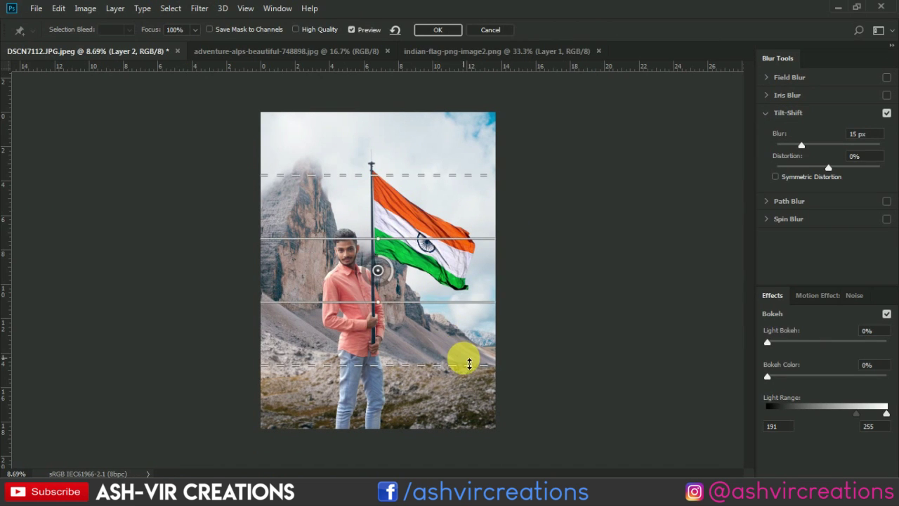
{"action": "left_click_drag", "start_coordinate": [378, 278], "coordinate": [388, 467]}
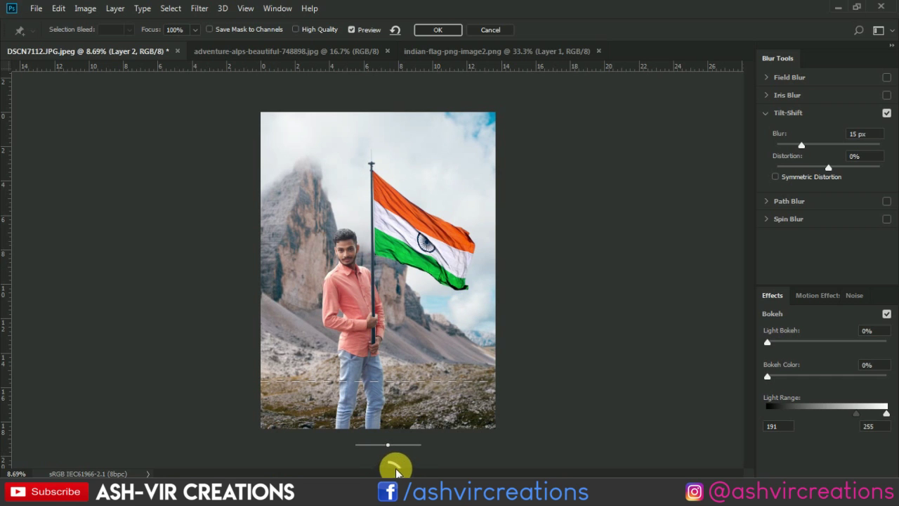
{"action": "scroll", "coordinate": [400, 393], "scroll_direction": "down", "scroll_amount": 2}
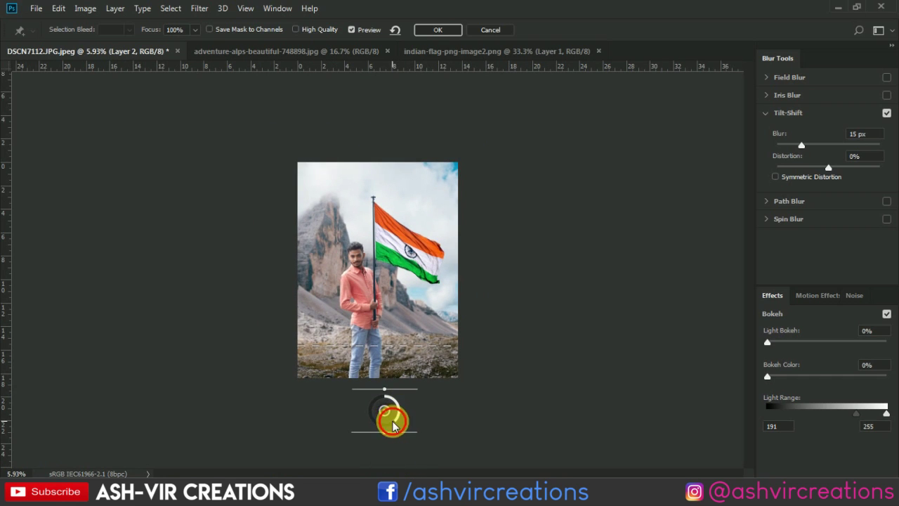
{"action": "left_click_drag", "start_coordinate": [382, 417], "coordinate": [393, 421]}
{"action": "scroll", "coordinate": [373, 401], "scroll_direction": "up", "scroll_amount": 3}
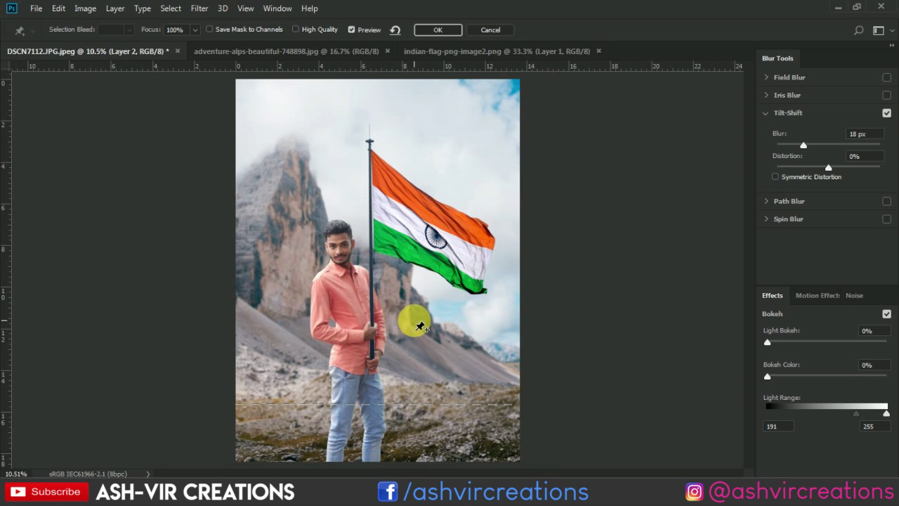
{"action": "scroll", "coordinate": [411, 318], "scroll_direction": "down", "scroll_amount": 1}
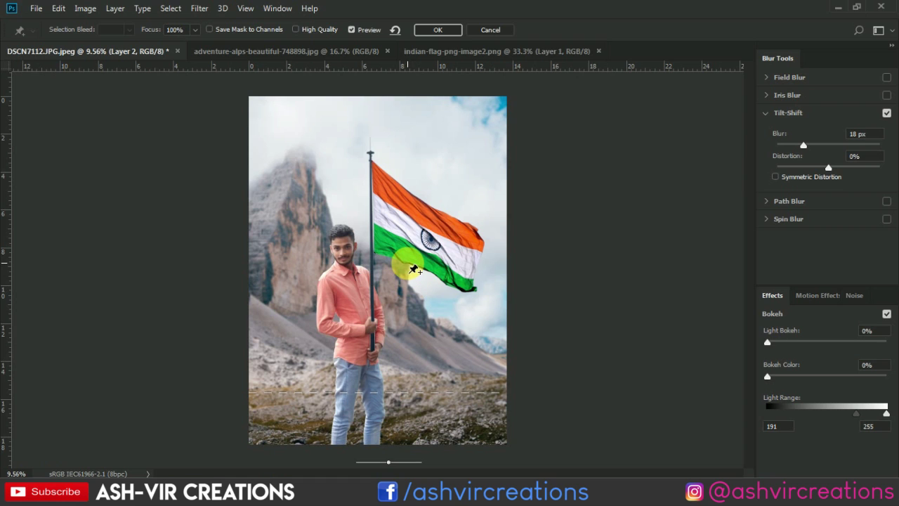
{"action": "scroll", "coordinate": [414, 269], "scroll_direction": "down", "scroll_amount": 1}
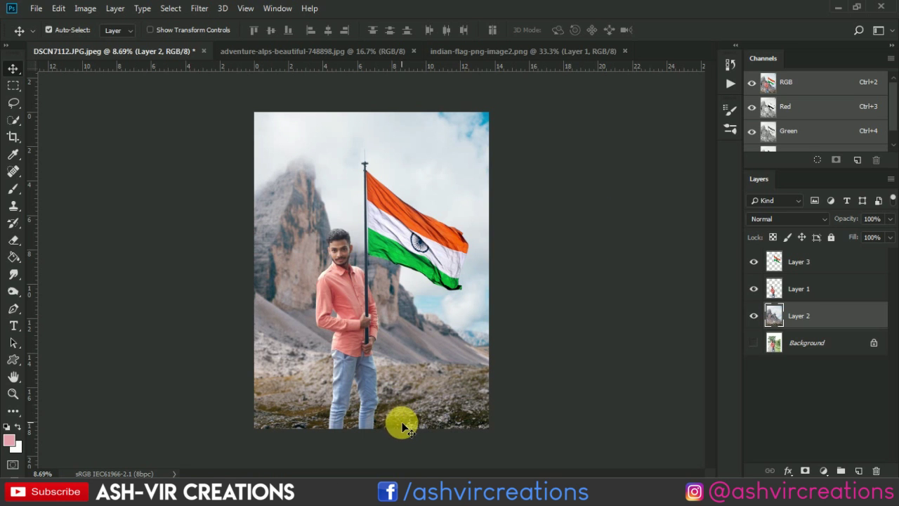
Zoom in to check the blurred ground, then select Layer 1 and show the adjustment-layer choices
{"action": "scroll", "coordinate": [401, 421], "scroll_direction": "up", "scroll_amount": 1}
{"action": "scroll", "coordinate": [400, 415], "scroll_direction": "up", "scroll_amount": 1}
{"action": "scroll", "coordinate": [445, 293], "scroll_direction": "up", "scroll_amount": 1}
{"action": "scroll", "coordinate": [434, 357], "scroll_direction": "up", "scroll_amount": 1}
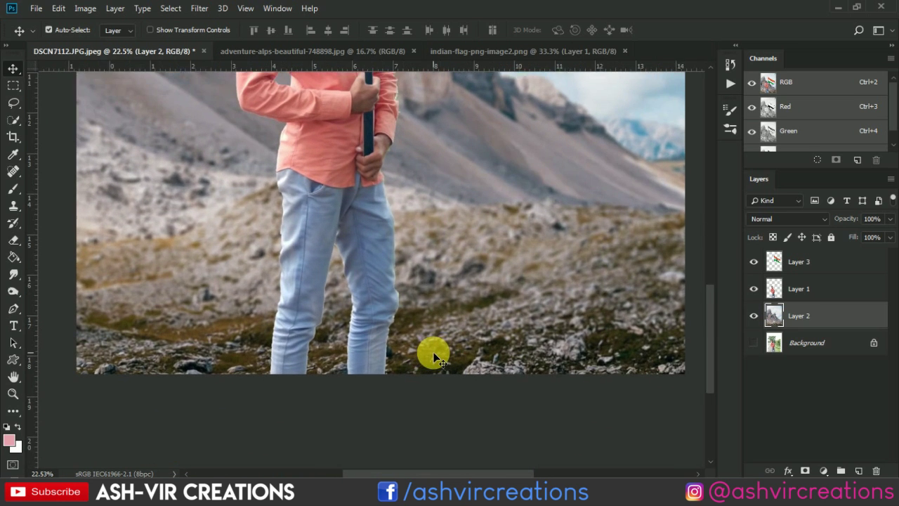
{"action": "scroll", "coordinate": [428, 356], "scroll_direction": "down", "scroll_amount": 2}
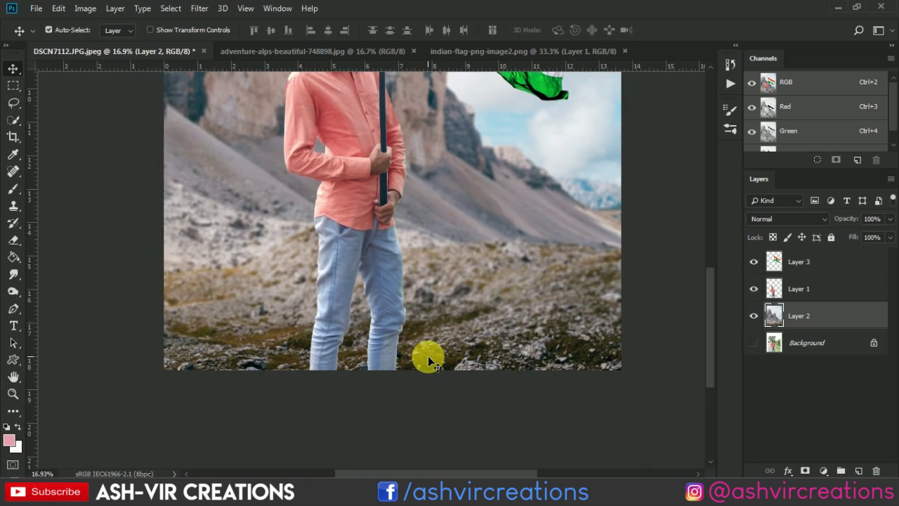
{"action": "scroll", "coordinate": [428, 356], "scroll_direction": "down", "scroll_amount": 2}
{"action": "scroll", "coordinate": [427, 356], "scroll_direction": "down", "scroll_amount": 1}
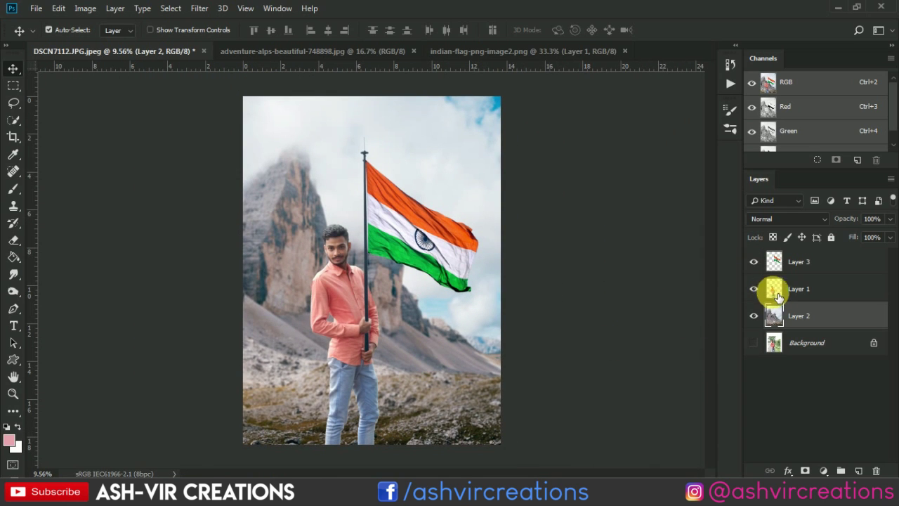
{"action": "left_click", "coordinate": [809, 289]}
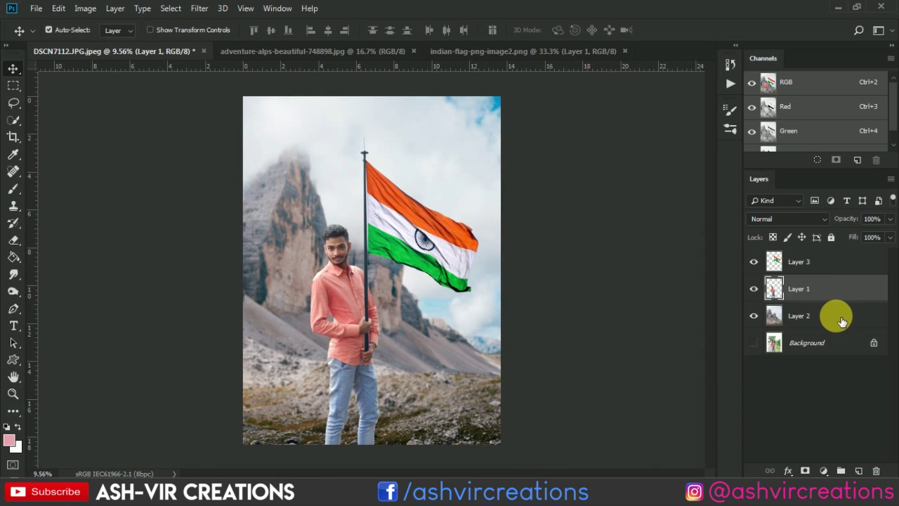
{"action": "left_click", "coordinate": [824, 471]}
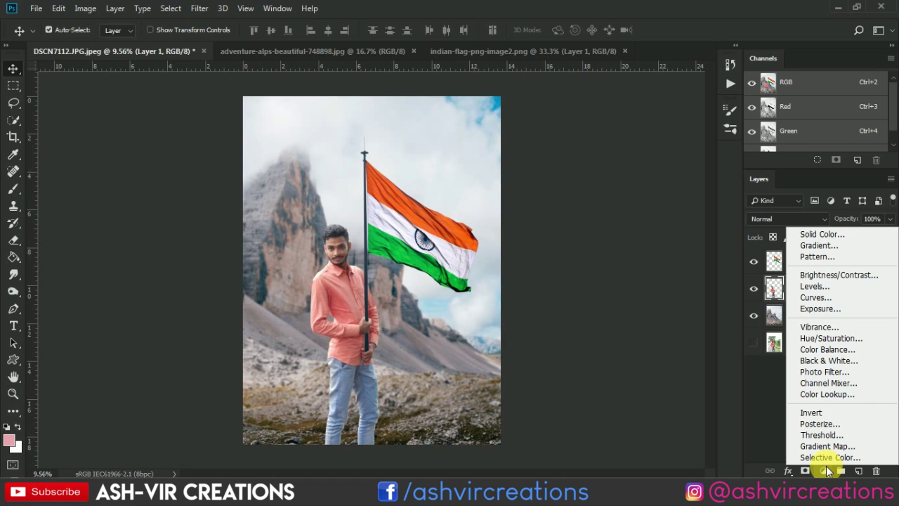
Add a Color Lookup layer and try the aqua green & orange LUT and the next ones
{"action": "left_click", "coordinate": [840, 393]}
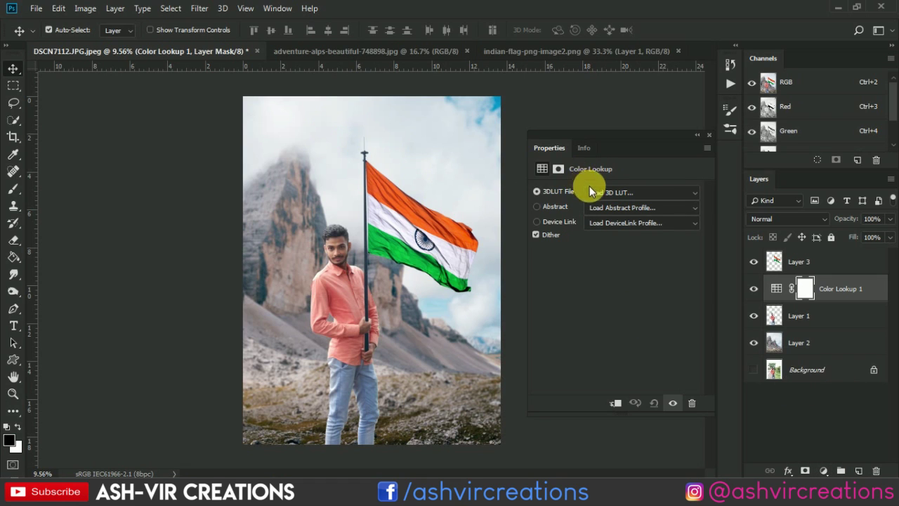
{"action": "left_click", "coordinate": [618, 192]}
{"action": "left_click", "coordinate": [625, 68]}
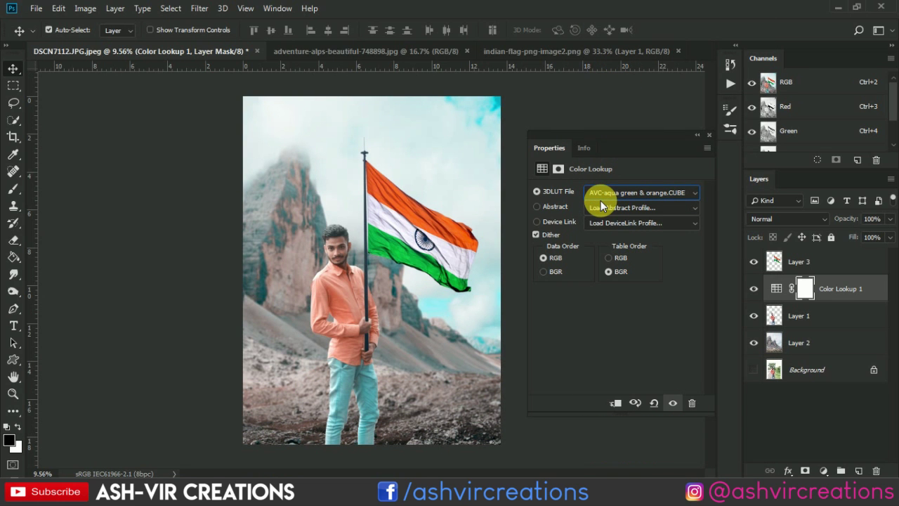
{"action": "key", "text": "Down"}
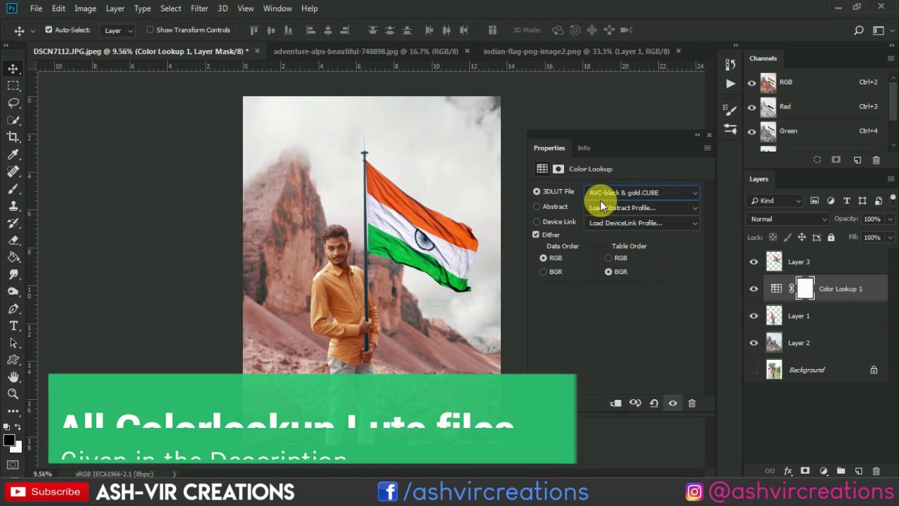
{"action": "key", "text": "Down"}
{"action": "key", "text": "Down"}
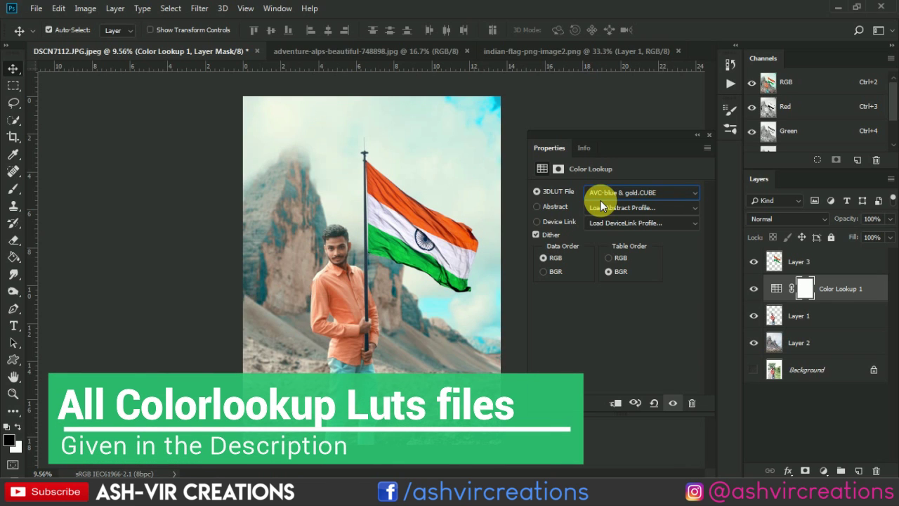
{"action": "key", "text": "Down"}
Settle on the AVCINE-mood + gold-2 LUT and toggle it off and on to compare
{"action": "key", "text": "Down"}
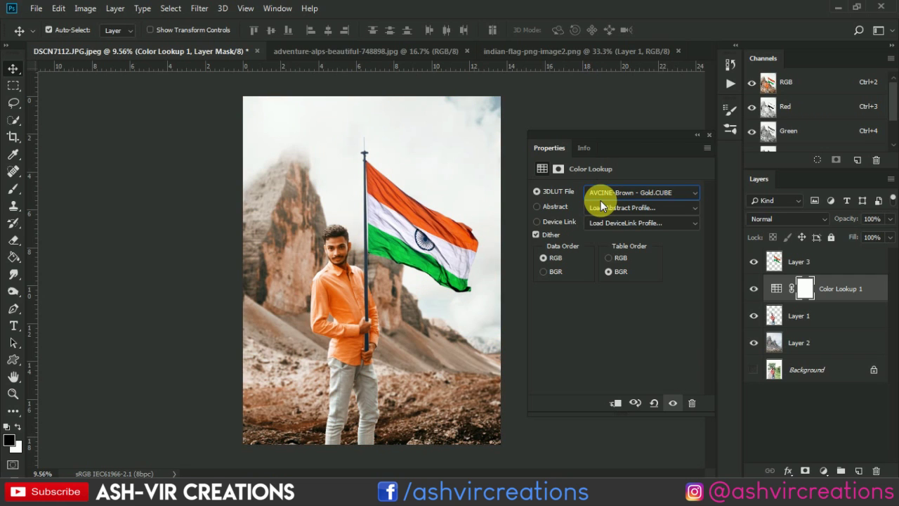
{"action": "key", "text": "Down"}
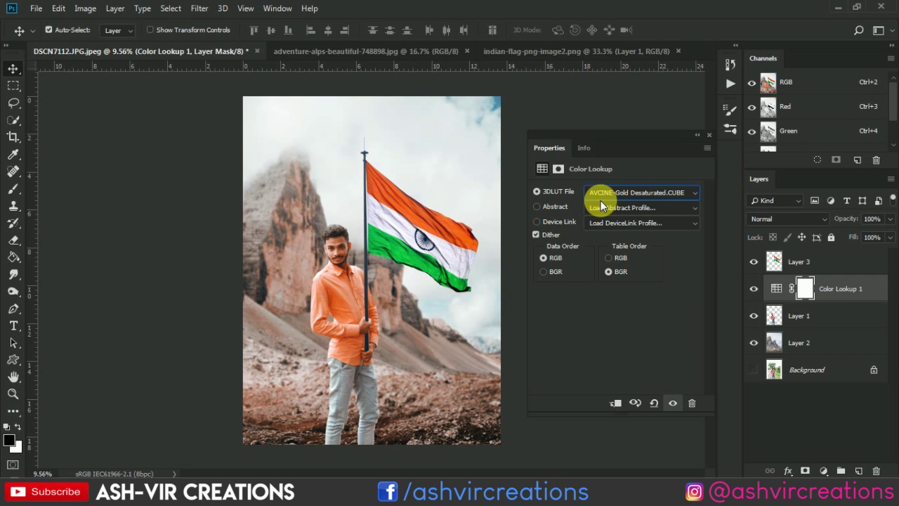
{"action": "key", "text": "Down"}
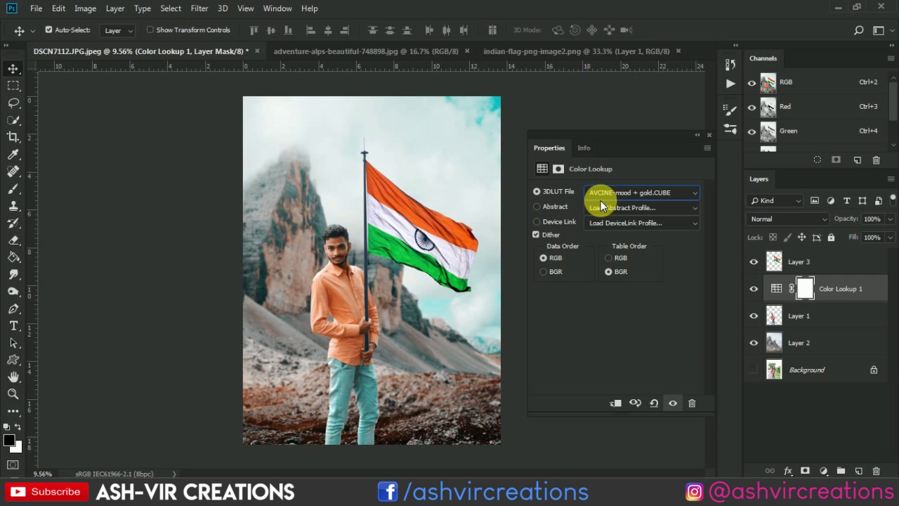
{"action": "key", "text": "Down"}
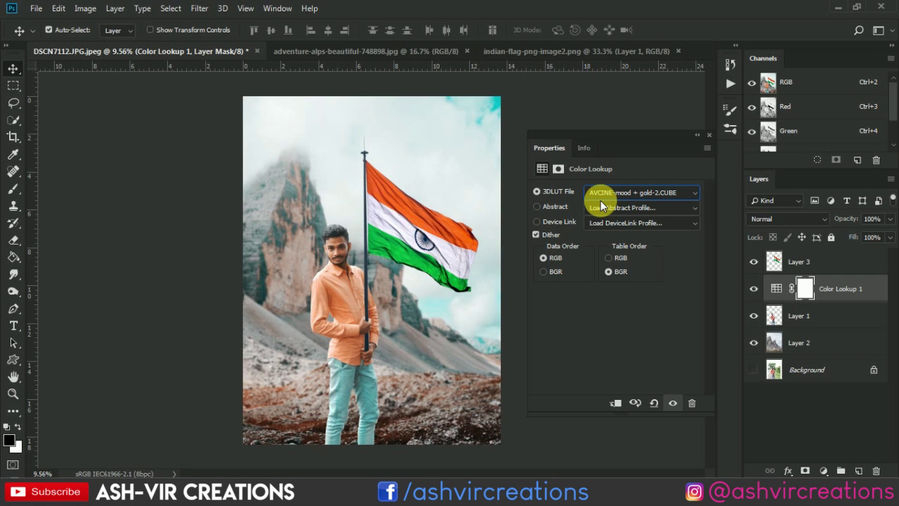
{"action": "key", "text": "Up"}
{"action": "key", "text": "Down"}
{"action": "left_click", "coordinate": [708, 135]}
{"action": "left_click", "coordinate": [753, 289]}
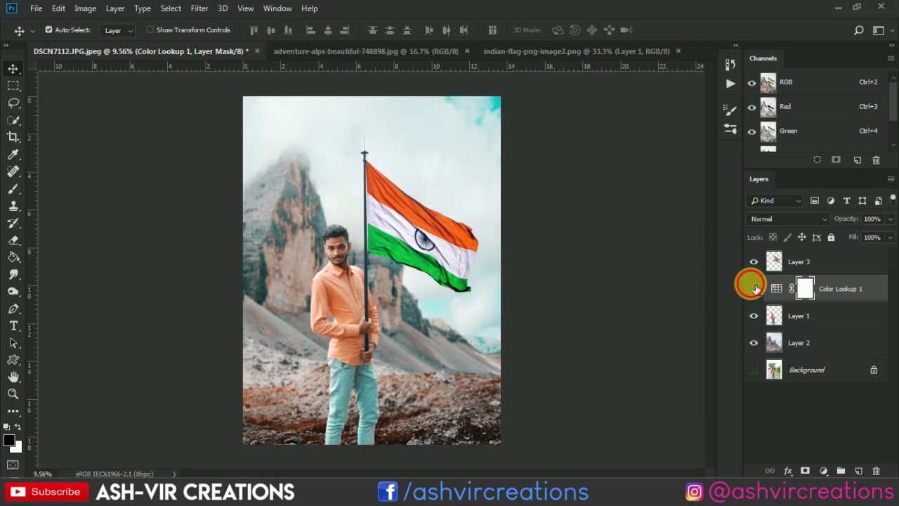
{"action": "left_click", "coordinate": [753, 289]}
{"action": "left_click", "coordinate": [753, 289]}
{"action": "scroll", "coordinate": [511, 204], "scroll_direction": "up", "scroll_amount": 2}
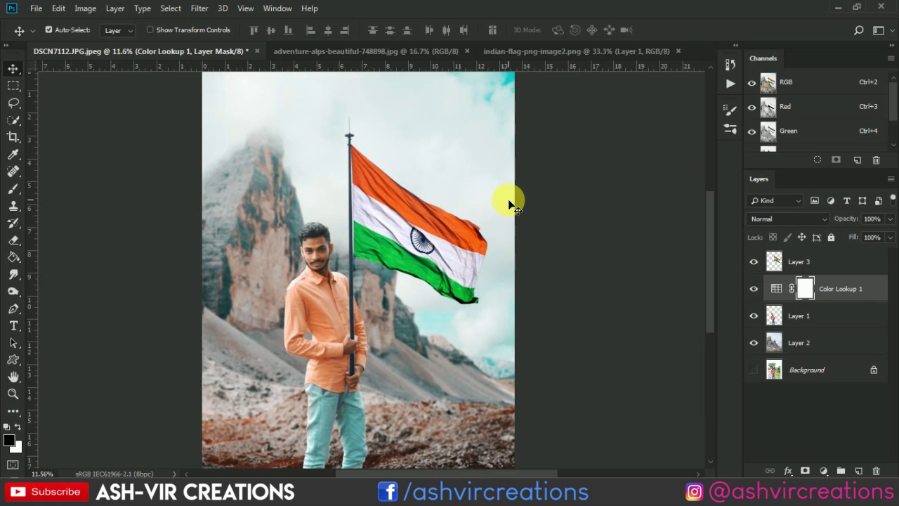
{"action": "scroll", "coordinate": [511, 203], "scroll_direction": "down", "scroll_amount": 1}
{"action": "left_click", "coordinate": [421, 228]}
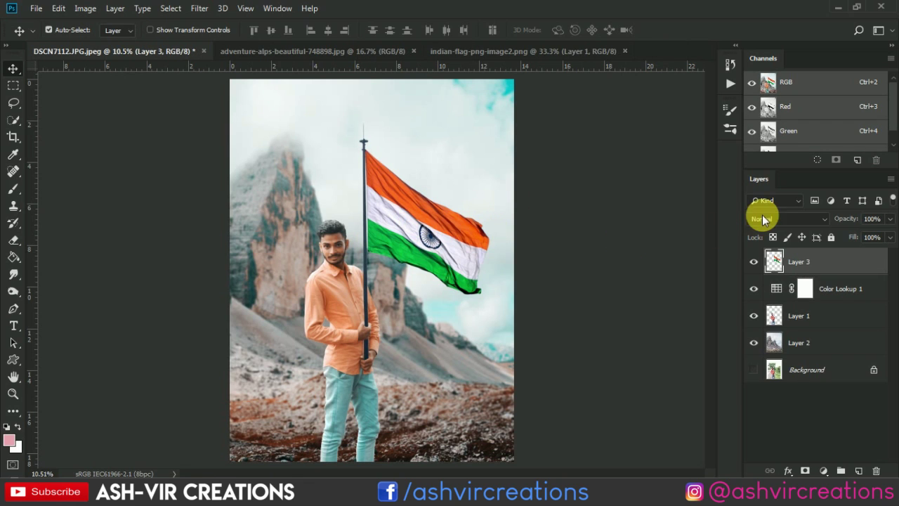
{"action": "left_click_drag", "start_coordinate": [857, 220], "coordinate": [846, 225]}
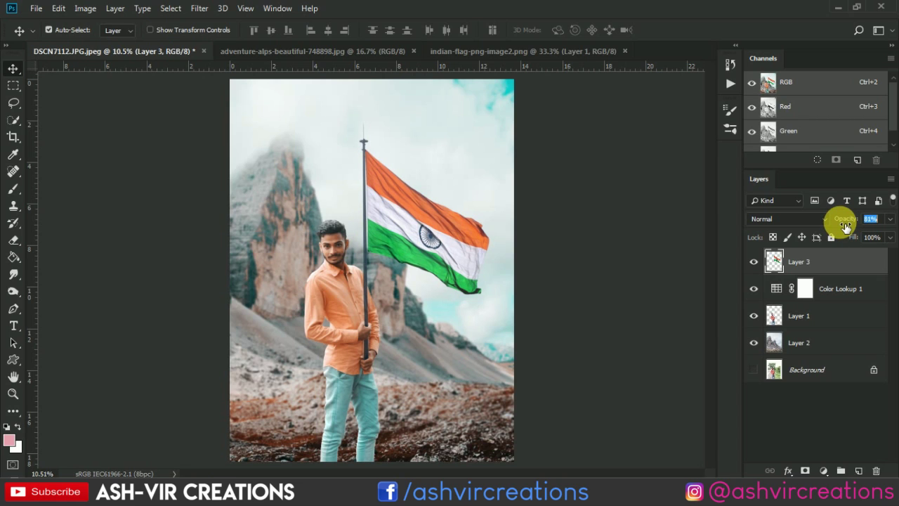
{"action": "left_click", "coordinate": [753, 261]}
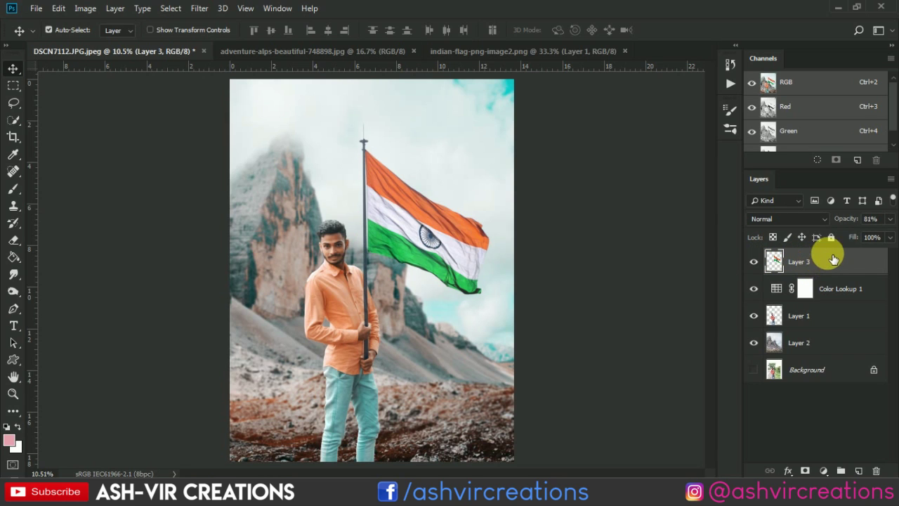
{"action": "left_click_drag", "start_coordinate": [848, 218], "coordinate": [888, 225]}
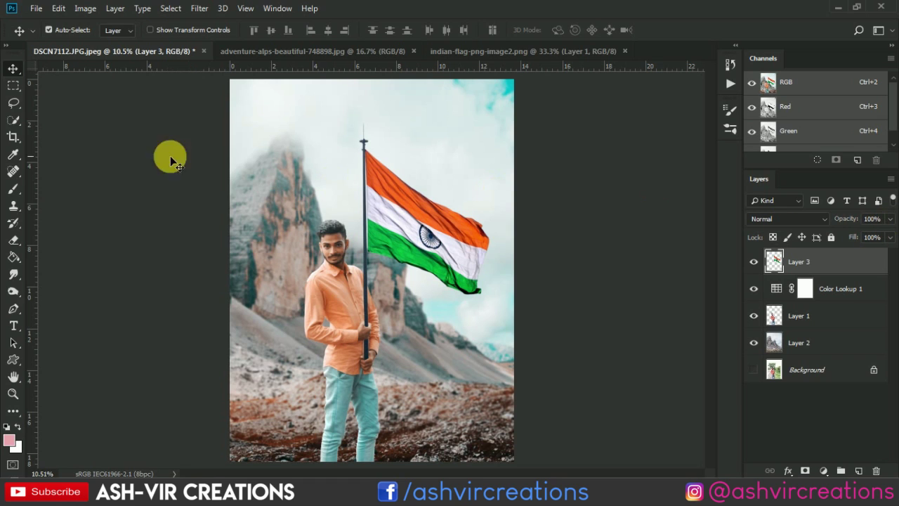
Lasso the flag and cut it onto a new Layer 4 with Layer via Cut
{"action": "left_click", "coordinate": [13, 102]}
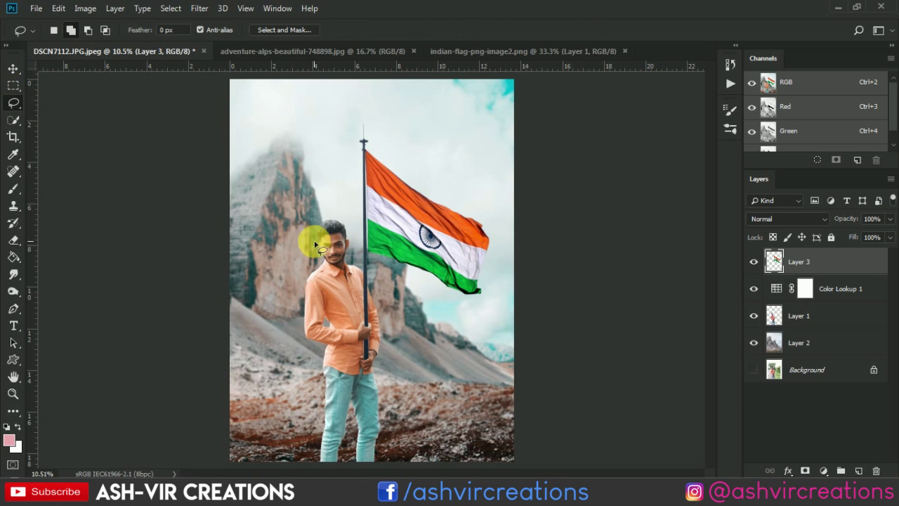
{"action": "mouse_move", "coordinate": [451, 307]}
{"action": "left_mouse_down"}
{"action": "mouse_move", "coordinate": [356, 236]}
{"action": "mouse_move", "coordinate": [357, 138]}
{"action": "mouse_move", "coordinate": [482, 185]}
{"action": "mouse_move", "coordinate": [510, 283]}
{"action": "mouse_move", "coordinate": [495, 314]}
{"action": "left_mouse_up"}
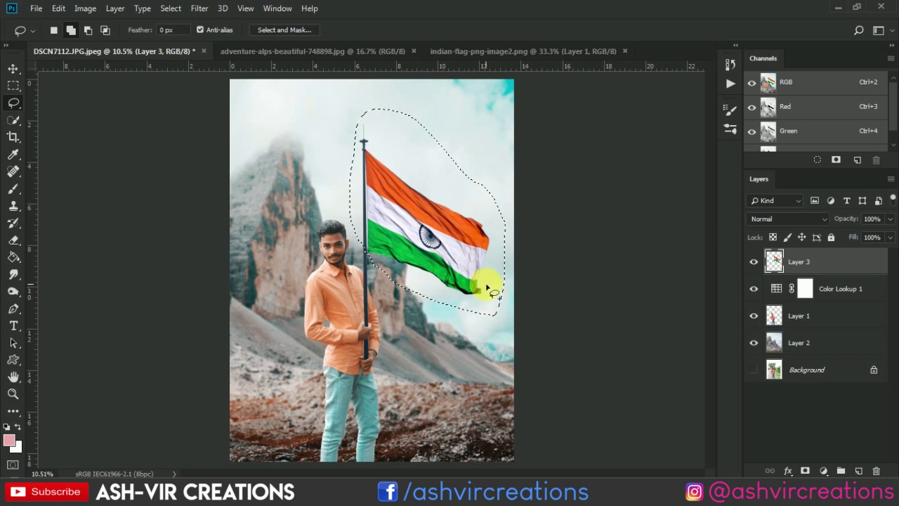
{"action": "right_click", "coordinate": [489, 287]}
{"action": "left_click", "coordinate": [528, 133]}
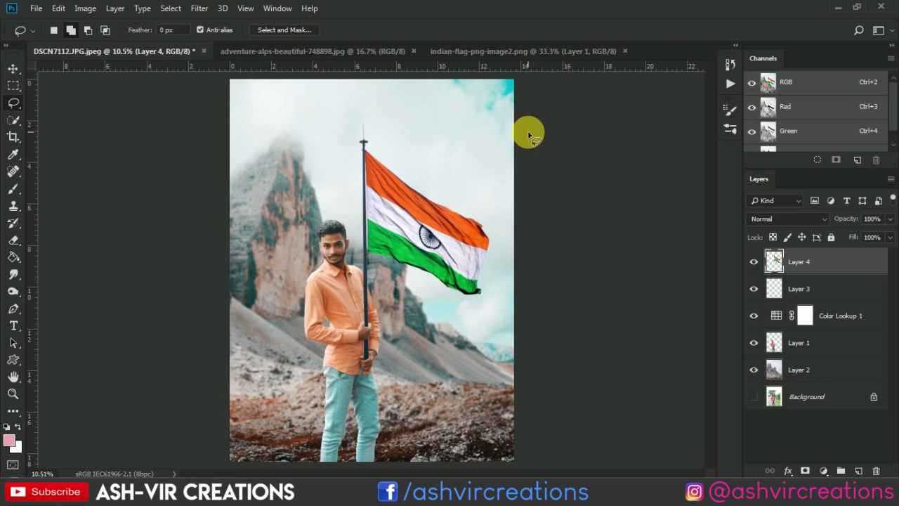
Lower Layer 4's opacity to 85% and select Layer 4 through Layer 2
{"action": "key", "text": "v"}
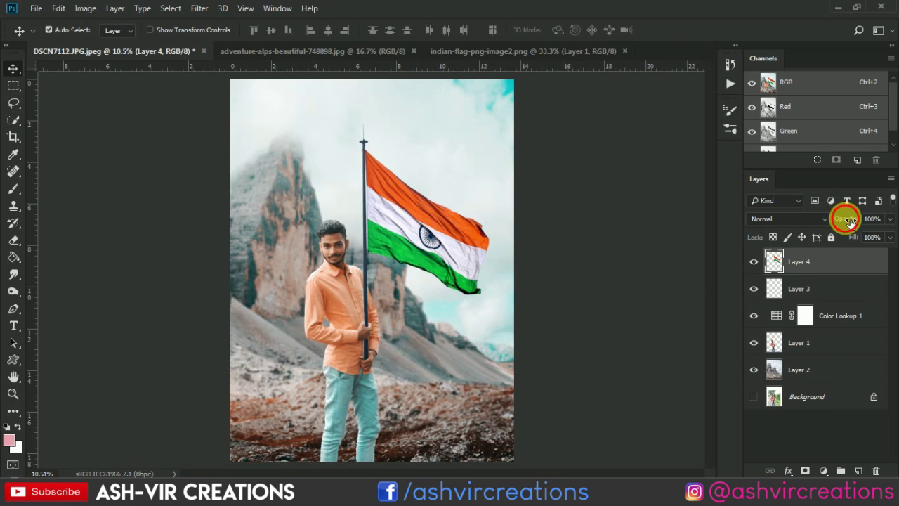
{"action": "mouse_move", "coordinate": [848, 221]}
{"action": "left_mouse_down"}
{"action": "mouse_move", "coordinate": [828, 224]}
{"action": "mouse_move", "coordinate": [841, 222]}
{"action": "left_mouse_up"}
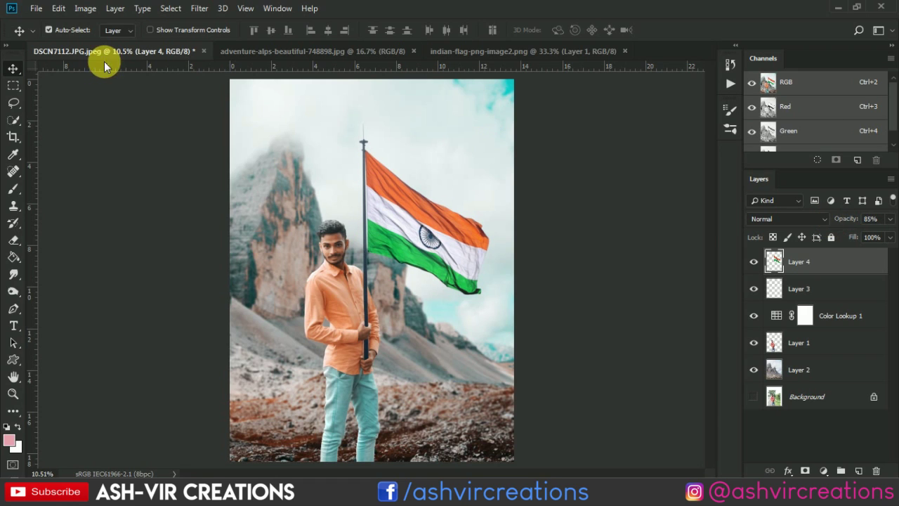
{"action": "scroll", "coordinate": [247, 175], "scroll_direction": "down", "scroll_amount": 1}
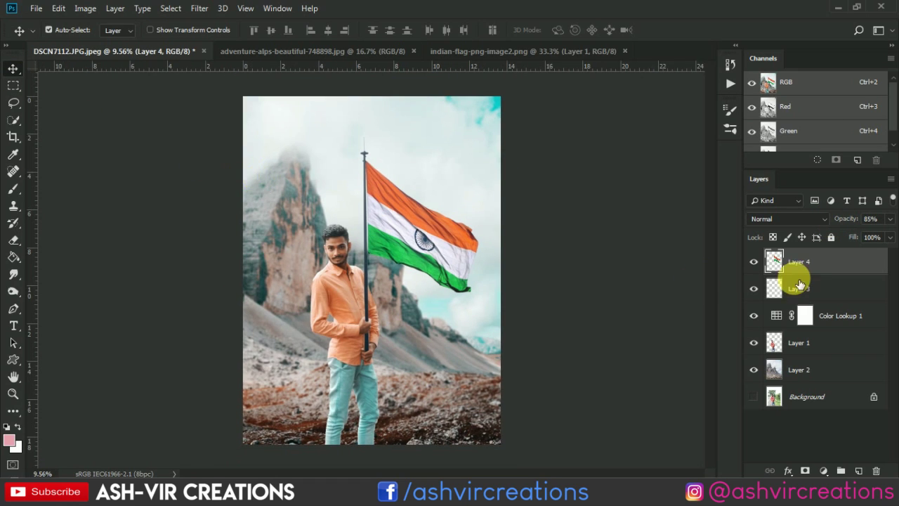
{"action": "left_click", "coordinate": [805, 370], "text": "shift"}
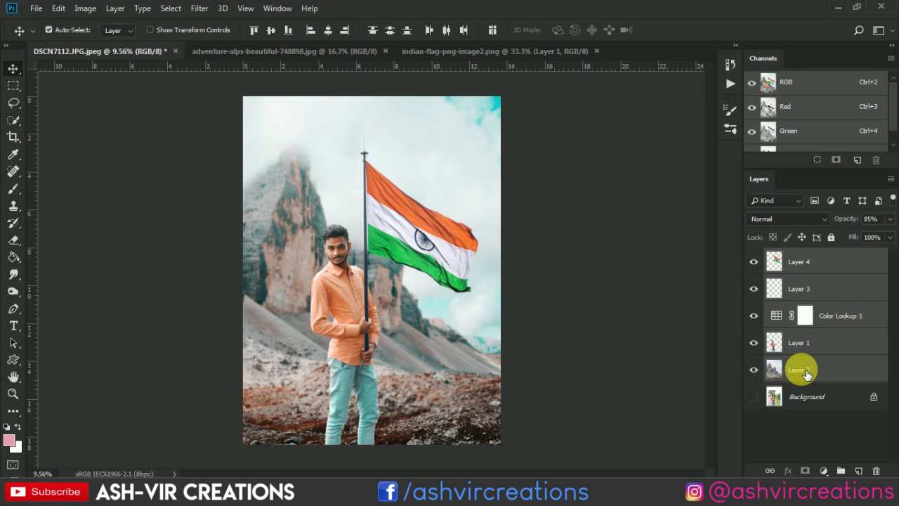
Merge Layer 4 through Layer 2 into a single Layer 4 above the Background
{"action": "right_click", "coordinate": [805, 373]}
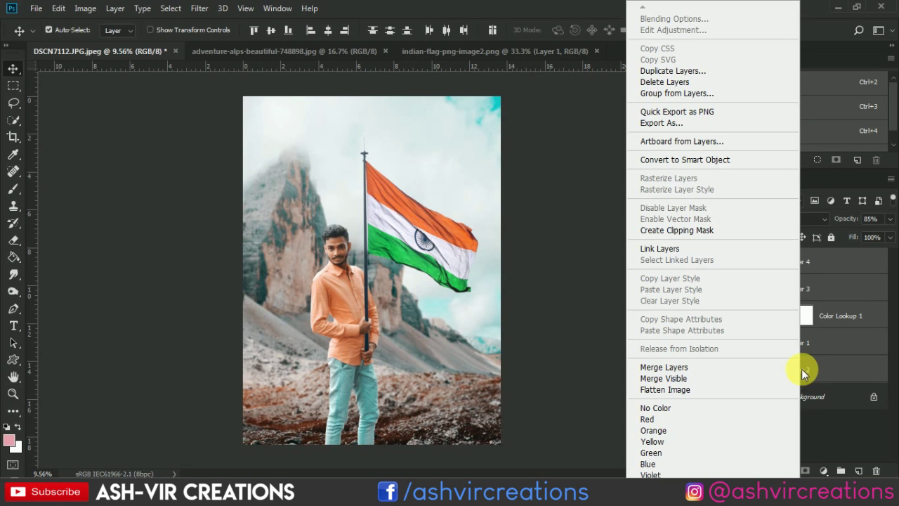
{"action": "left_click", "coordinate": [670, 368]}
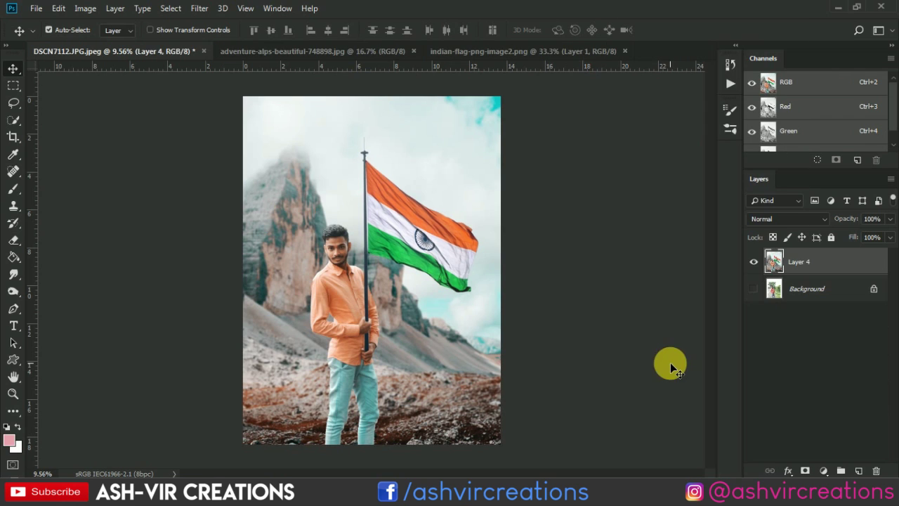
{"action": "key", "text": "c"}
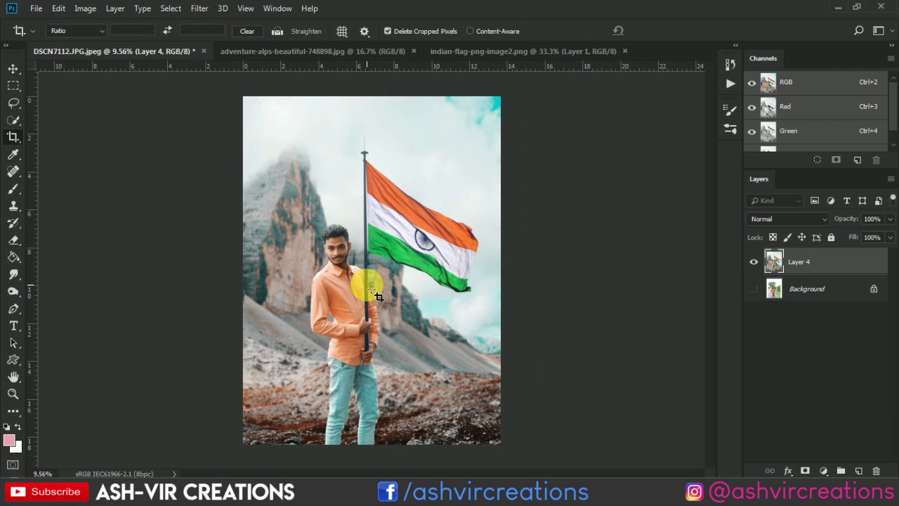
{"action": "key", "text": "v"}
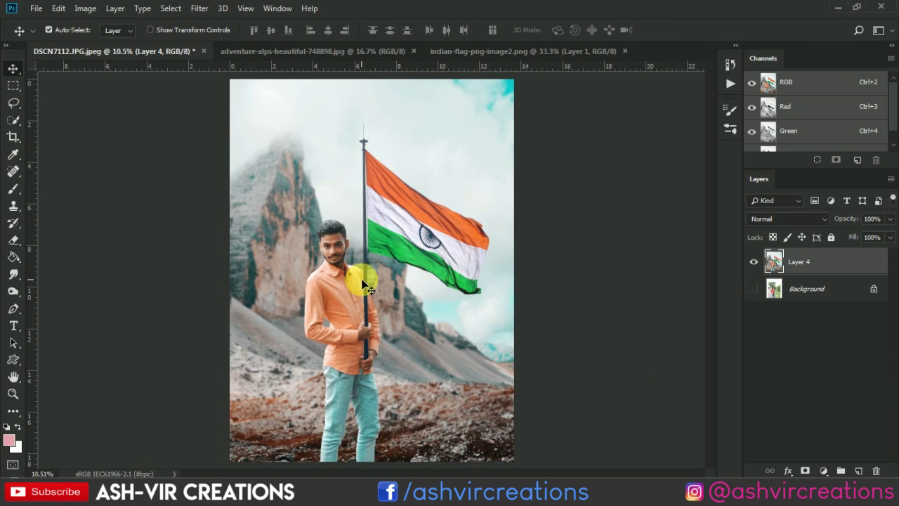
{"action": "scroll", "coordinate": [362, 284], "scroll_direction": "up", "scroll_amount": 1}
Turn on the Background layer and toggle Layer 4 off and on to compare before and after
{"action": "left_click", "coordinate": [754, 288]}
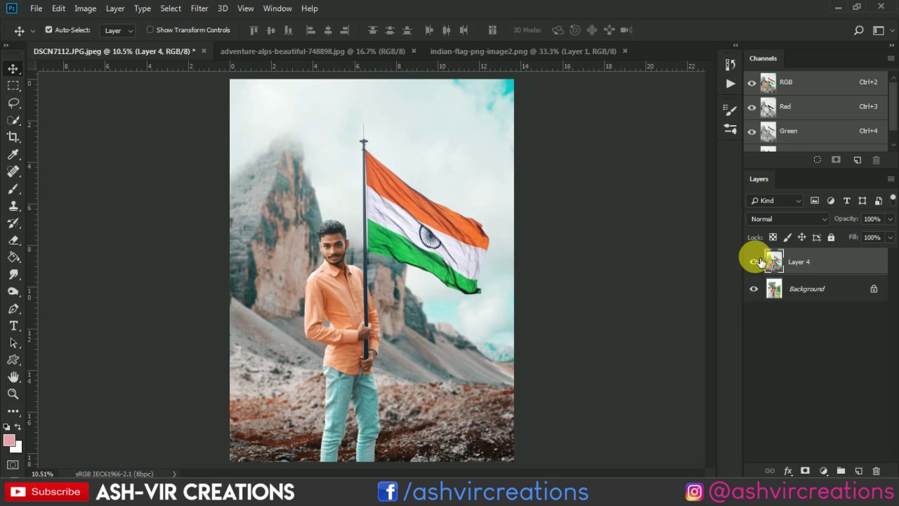
{"action": "left_click", "coordinate": [754, 262]}
{"action": "left_click", "coordinate": [754, 262]}
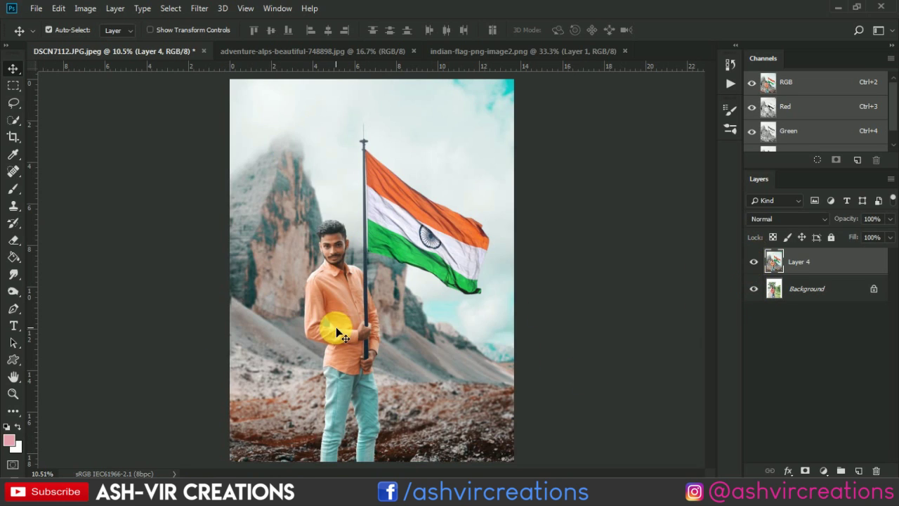
{"action": "scroll", "coordinate": [336, 327], "scroll_direction": "up", "scroll_amount": 5}
{"action": "scroll", "coordinate": [365, 217], "scroll_direction": "up", "scroll_amount": 7}
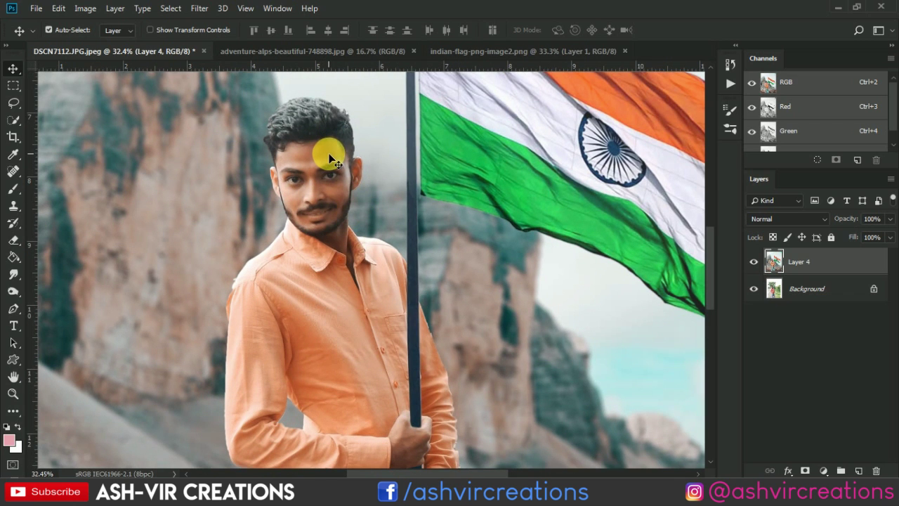
{"action": "scroll", "coordinate": [329, 155], "scroll_direction": "down", "scroll_amount": 4}
{"action": "scroll", "coordinate": [329, 156], "scroll_direction": "down", "scroll_amount": 3}
{"action": "scroll", "coordinate": [330, 156], "scroll_direction": "down", "scroll_amount": 3}
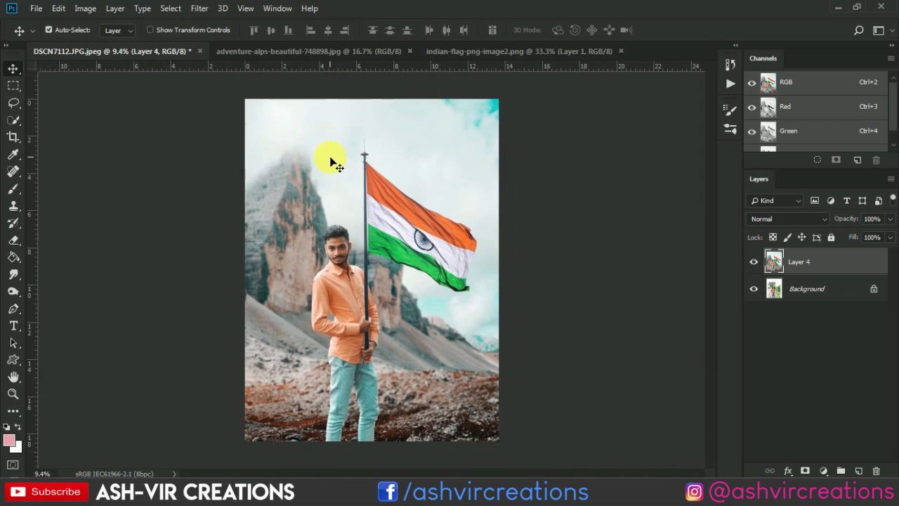
{"action": "left_click", "coordinate": [754, 263]}
{"action": "left_click", "coordinate": [754, 261]}
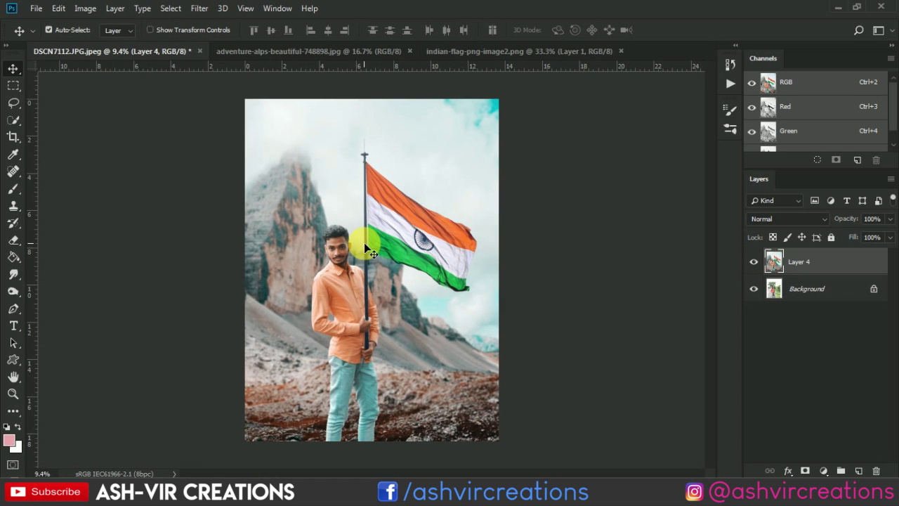
{"action": "scroll", "coordinate": [363, 247], "scroll_direction": "up", "scroll_amount": 1}
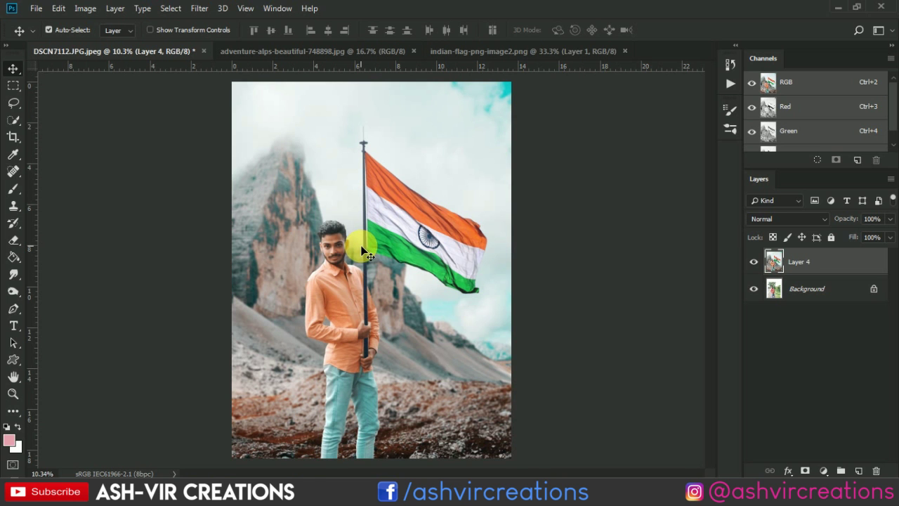